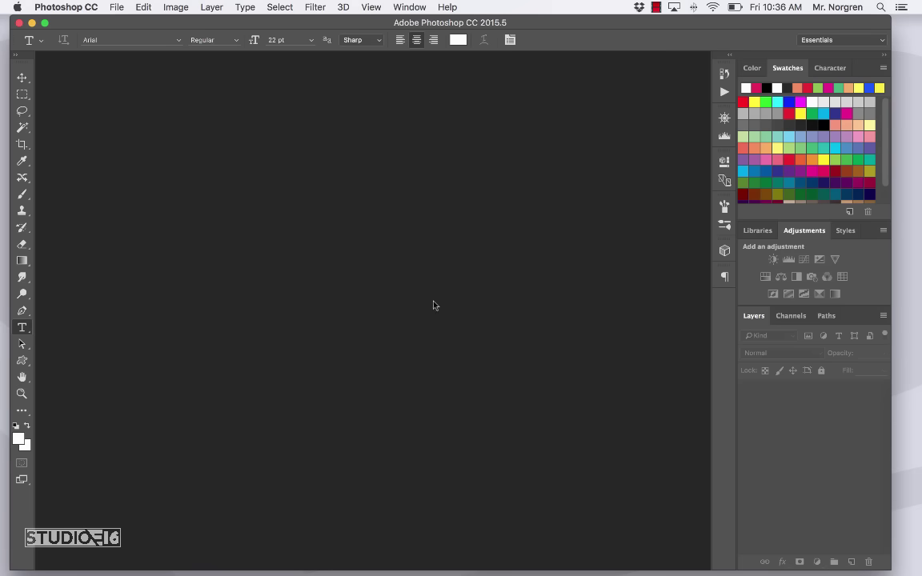
# Step: Open SlotCanyon.jpg from Macintosh HD > Video Lesson Images
pyautogui.click(116, 8)
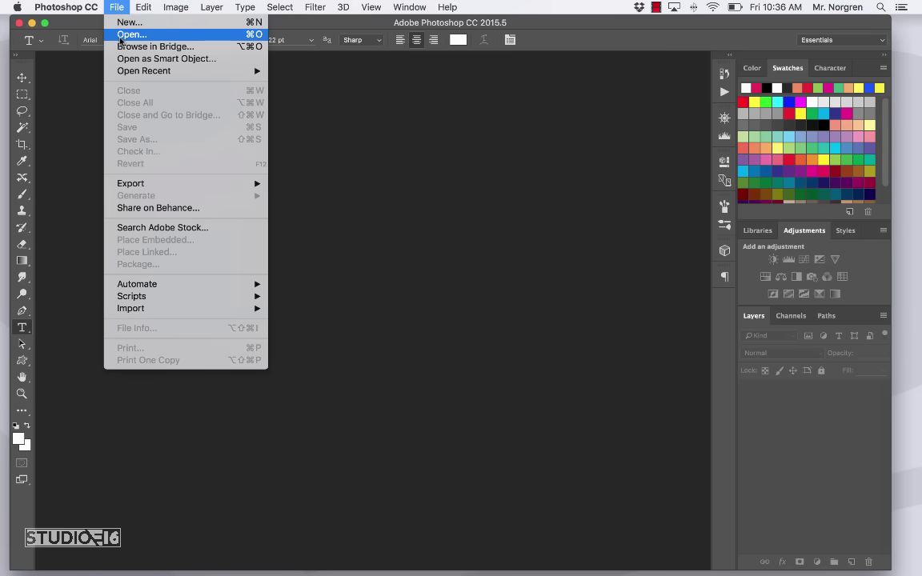
pyautogui.click(121, 35)
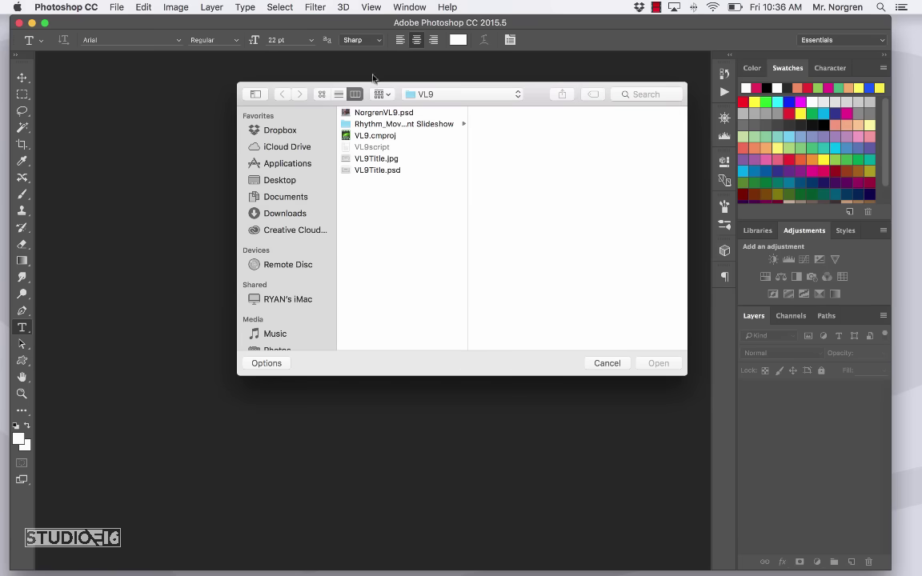
pyautogui.click(447, 96)
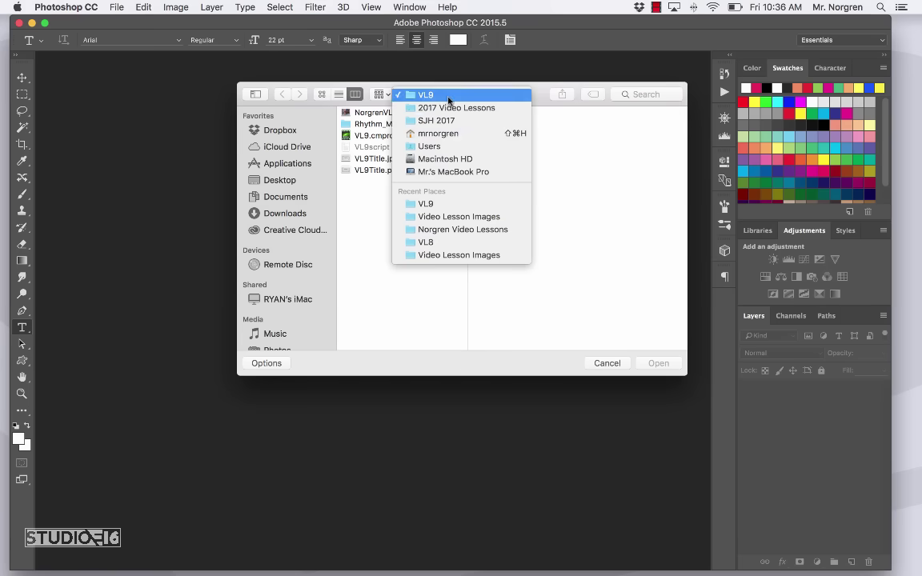
pyautogui.click(453, 160)
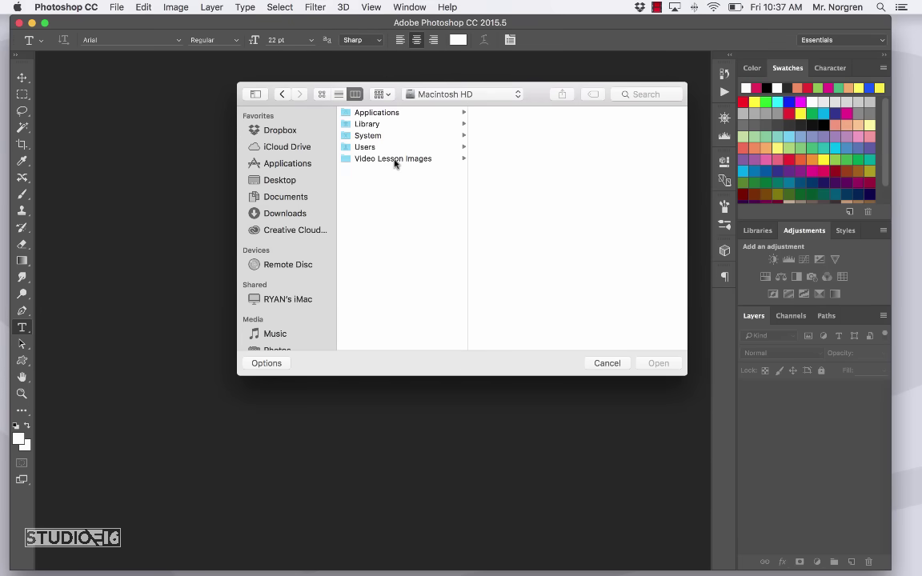
pyautogui.click(395, 160)
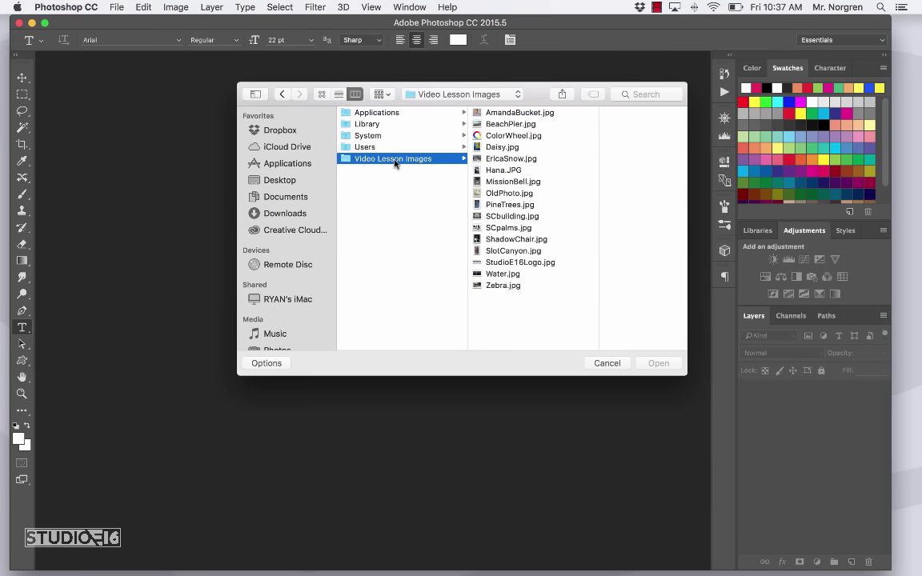
pyautogui.click(509, 251)
pyautogui.click(658, 364)
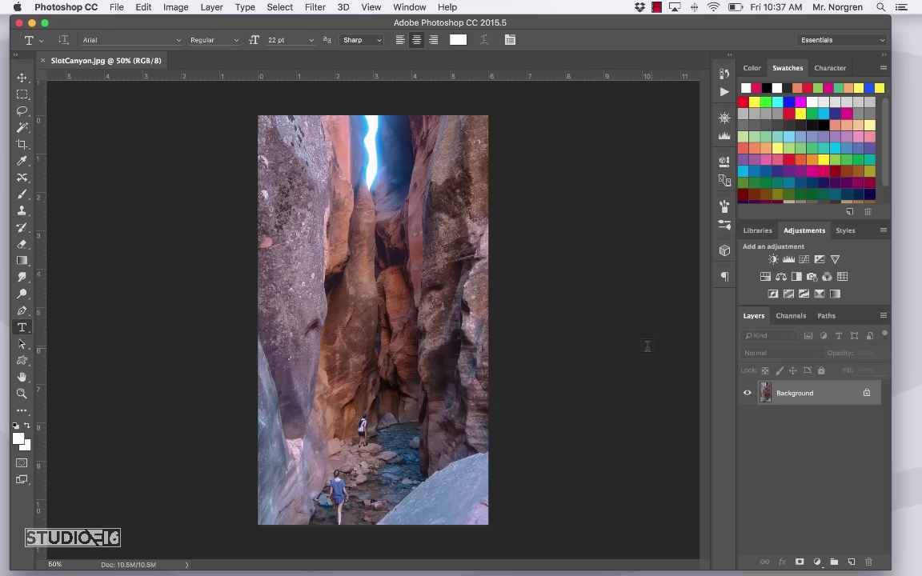
# Step: Duplicate the canyon image as a SlotCanyon copy and close the original SlotCanyon.jpg
pyautogui.click(162, 10)
pyautogui.click(194, 187)
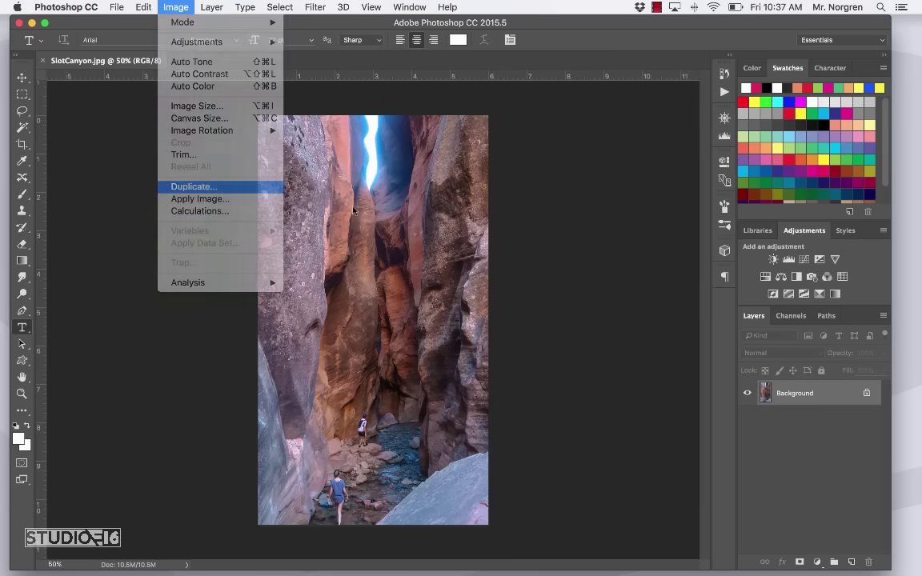
pyautogui.press('Return')
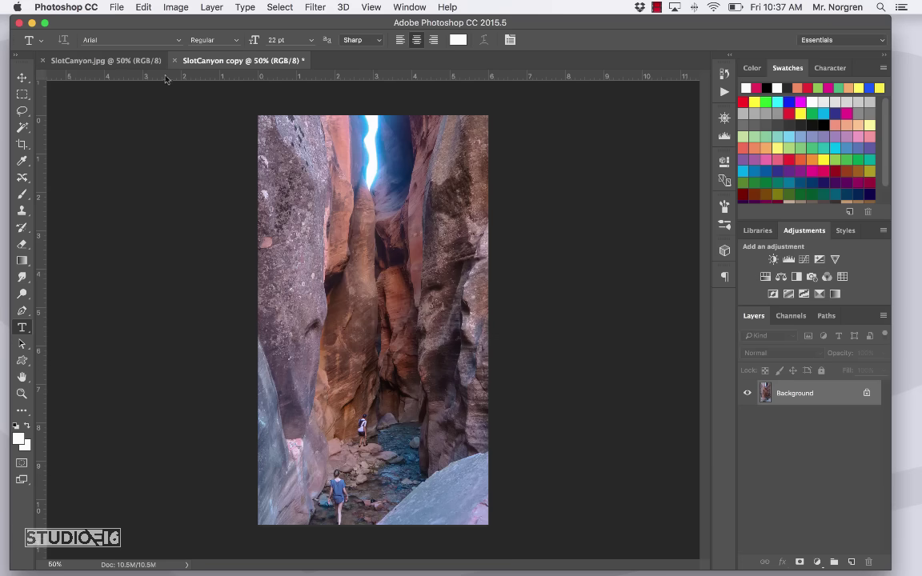
pyautogui.click(42, 60)
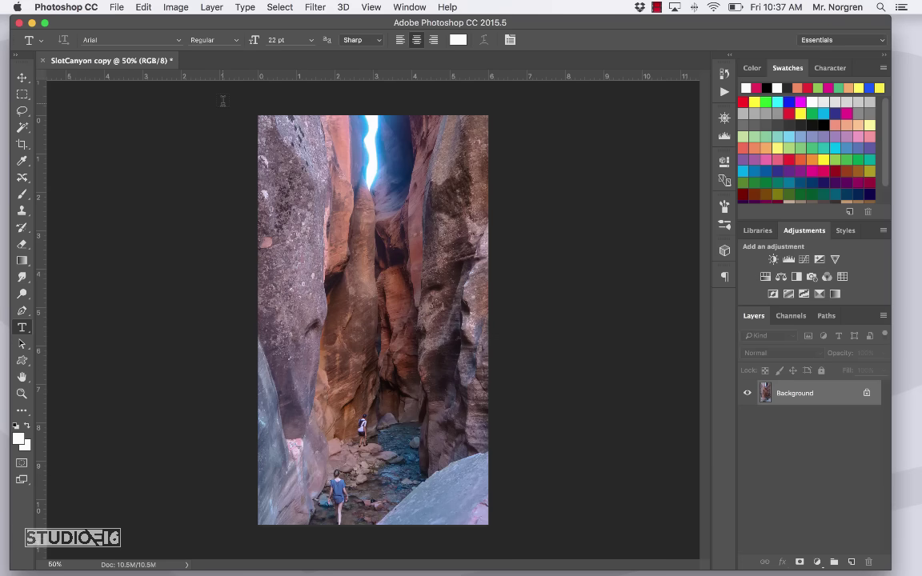
# Step: Save the copy as NorgrenVL9.jpg in the video lessons folder under Documents
pyautogui.press('super+shift+s')
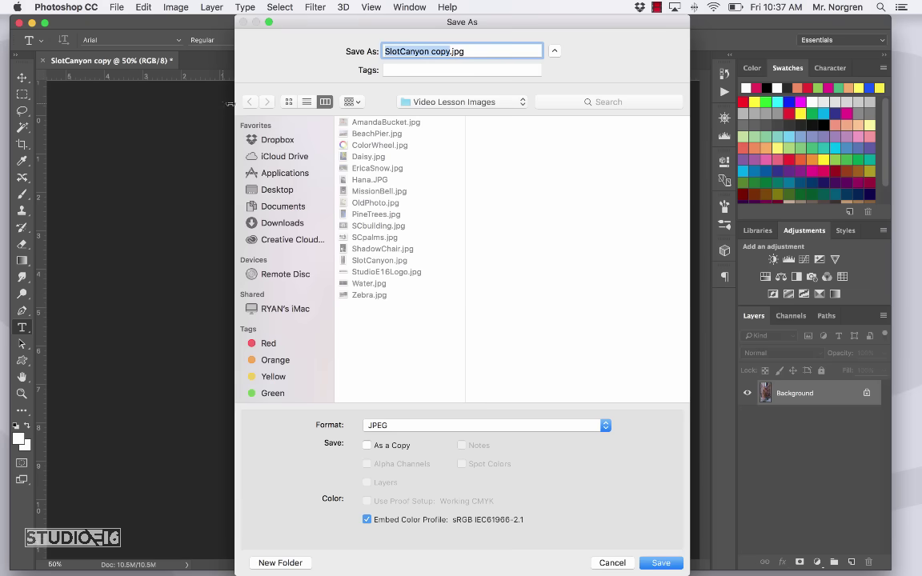
pyautogui.click(280, 206)
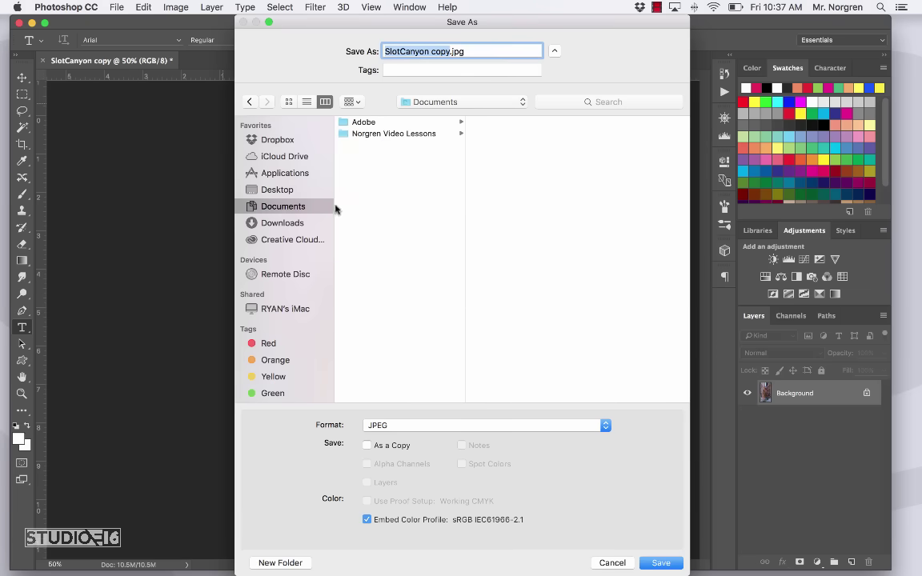
pyautogui.click(368, 133)
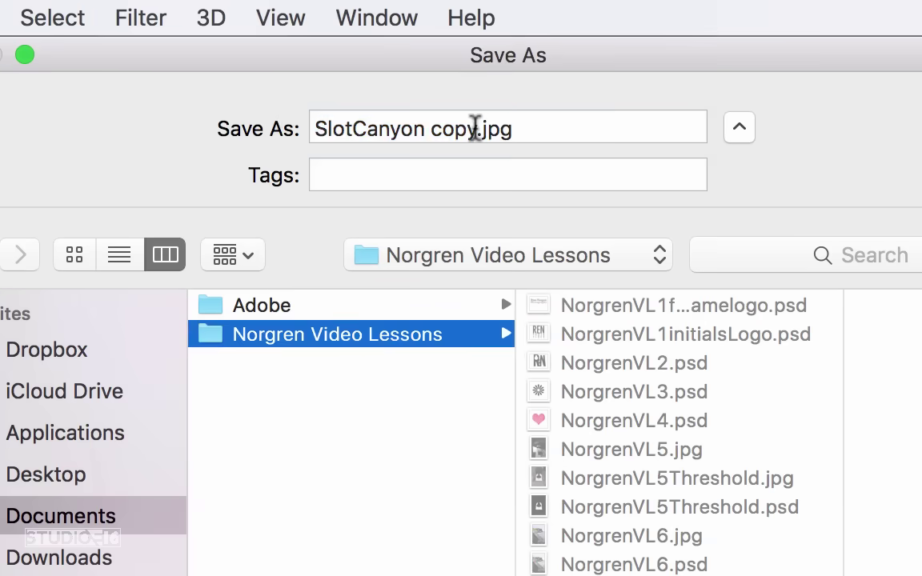
pyautogui.click(453, 74)
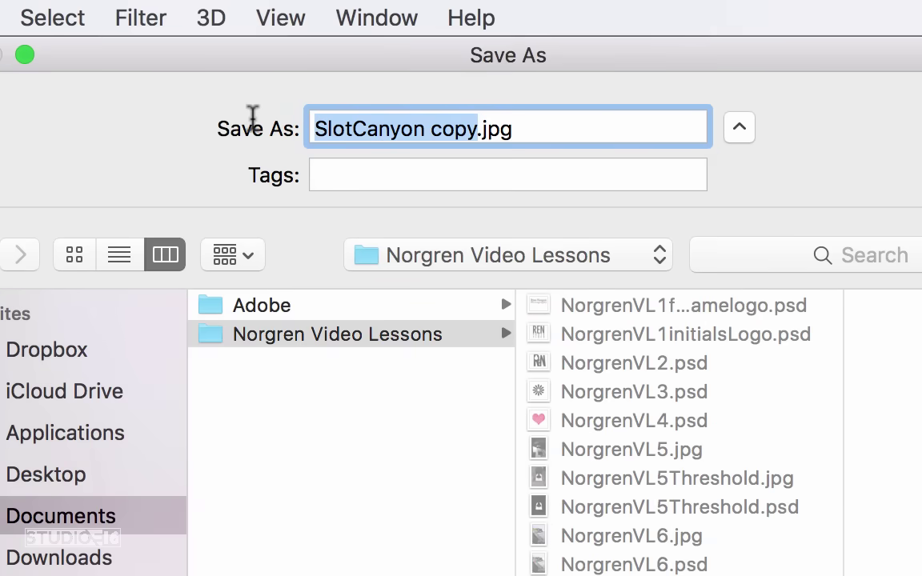
pyautogui.write('NOR')
pyautogui.press('BackSpace')
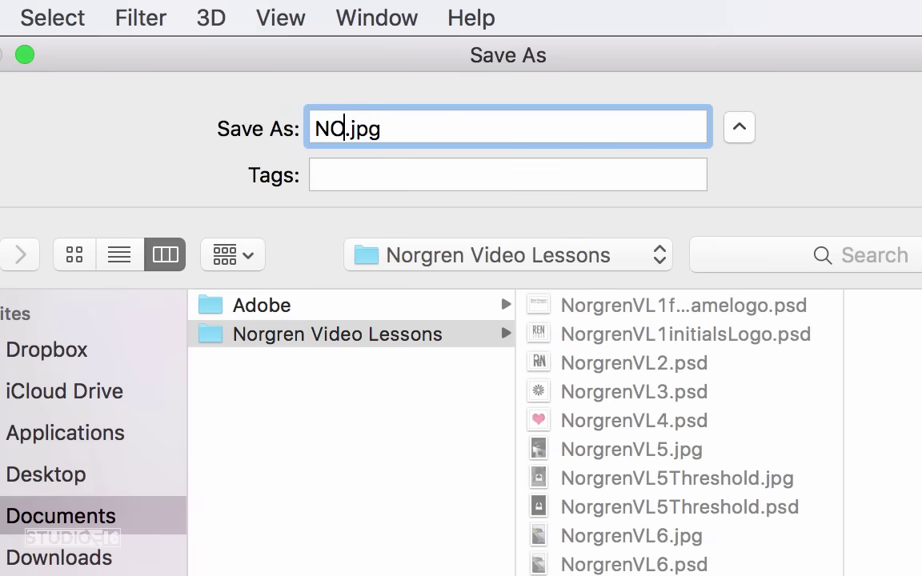
pyautogui.press('BackSpace')
pyautogui.press('BackSpace')
pyautogui.write('NOr')
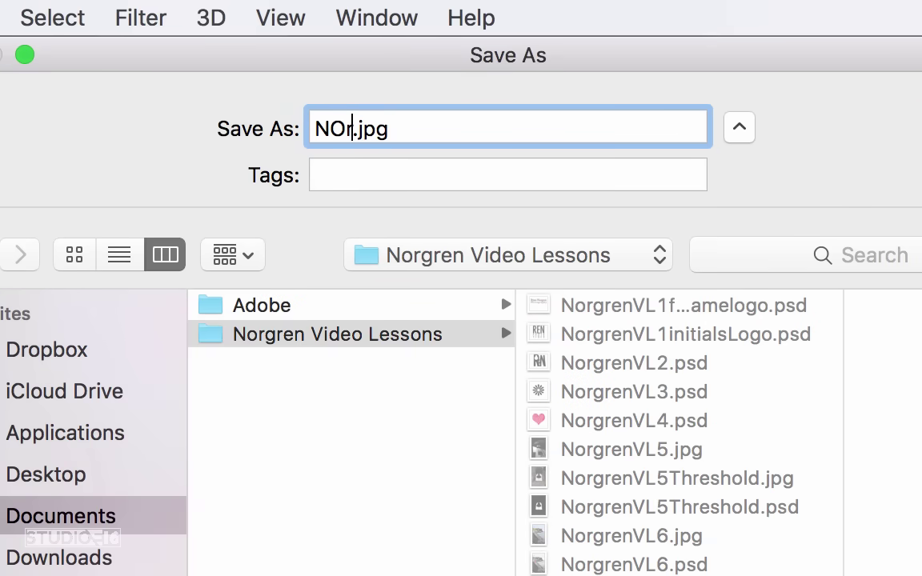
pyautogui.press('BackSpace')
pyautogui.press('BackSpace')
pyautogui.write('orgren')
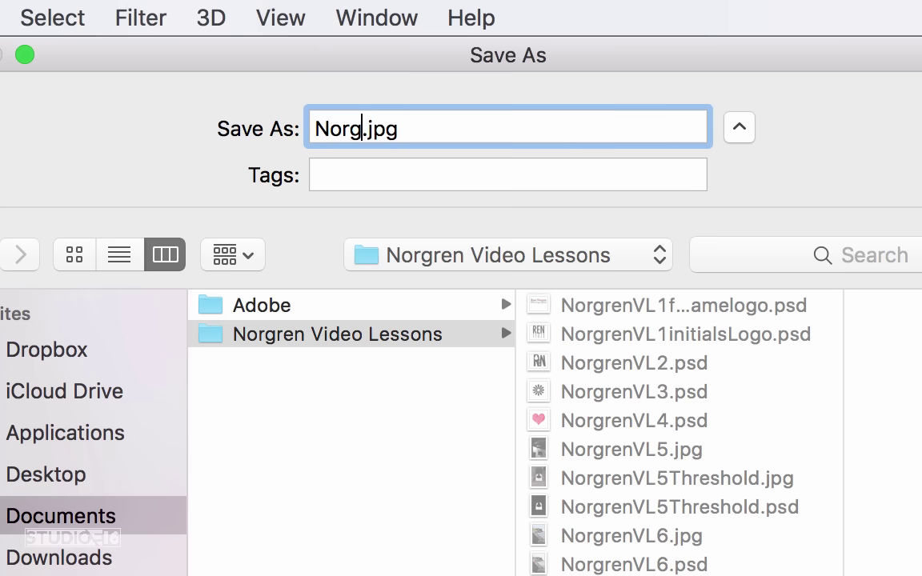
pyautogui.write('VL')
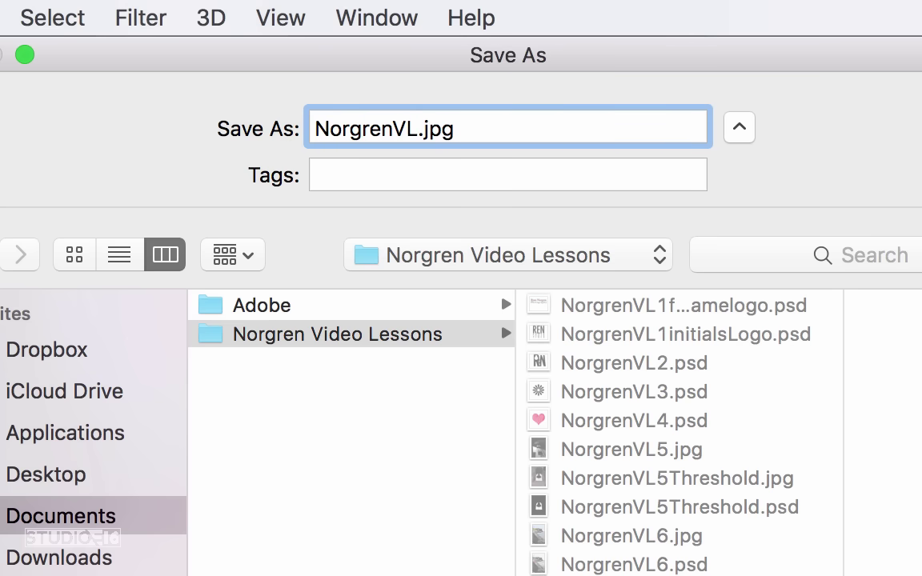
pyautogui.write('9')
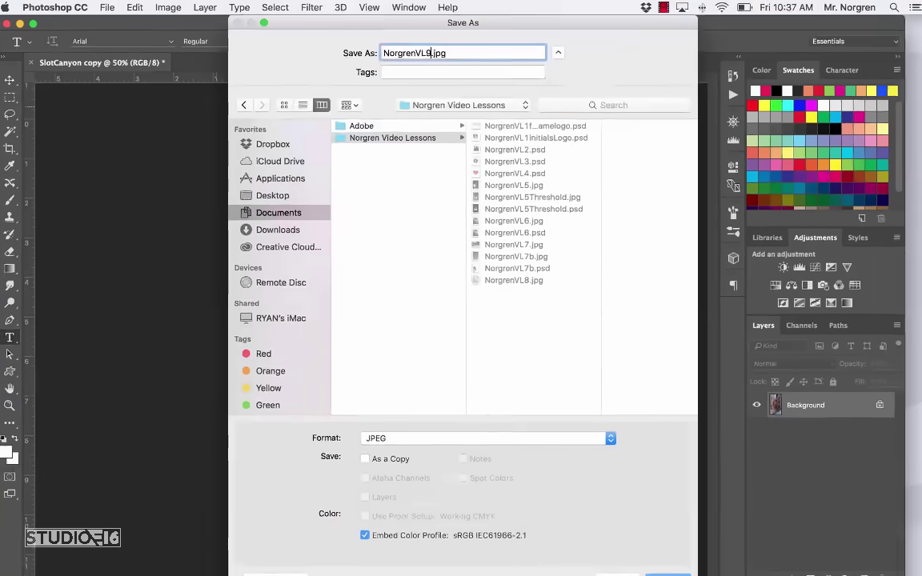
pyautogui.press('Return')
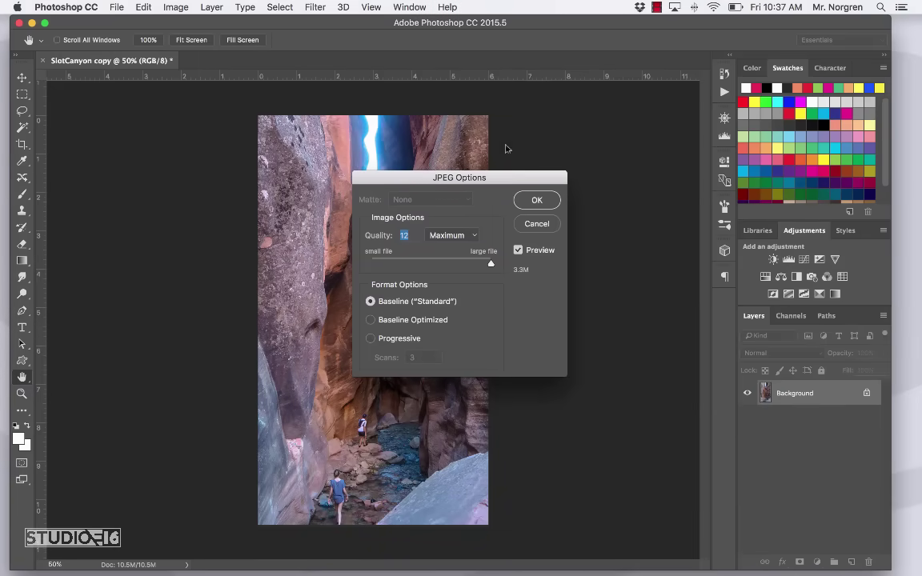
# Step: Accept JPEG quality 12 (Maximum) and zoom in on the hikers at the bottom
pyautogui.click(537, 200)
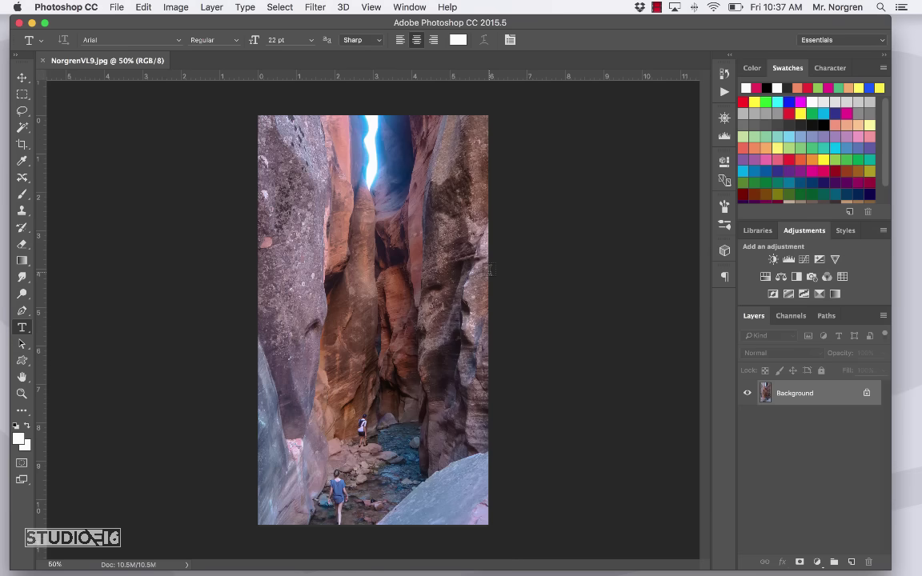
pyautogui.press('z')
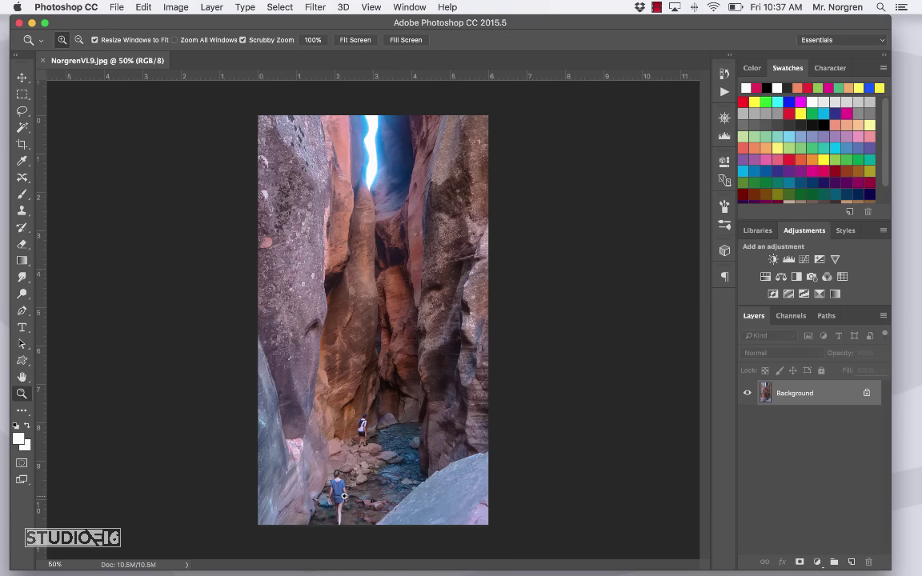
pyautogui.moveTo(310, 470); pyautogui.dragTo(346, 333)
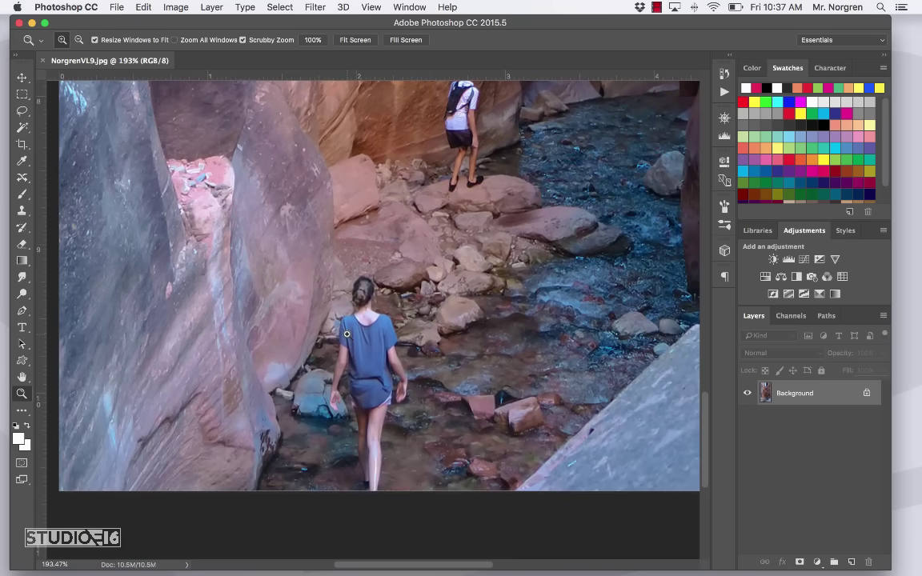
# Step: Lasso a selection around the woman in the blue shirt
pyautogui.click(22, 113)
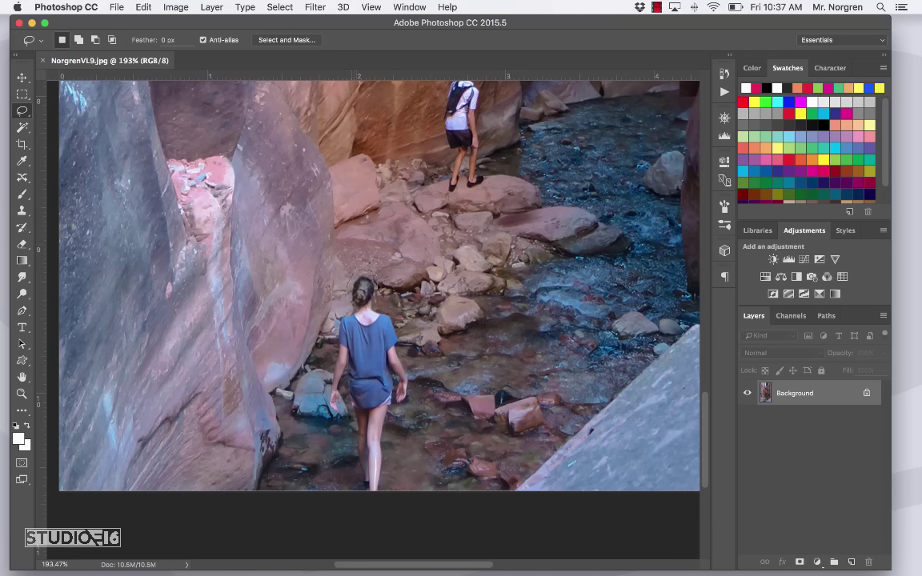
pyautogui.moveTo(349, 284)
pyautogui.mouseDown()
pyautogui.moveTo(356, 270)
pyautogui.moveTo(382, 282)
pyautogui.moveTo(408, 368)
pyautogui.mouseUp()
pyautogui.moveTo(394, 411); pyautogui.dragTo(394, 430)
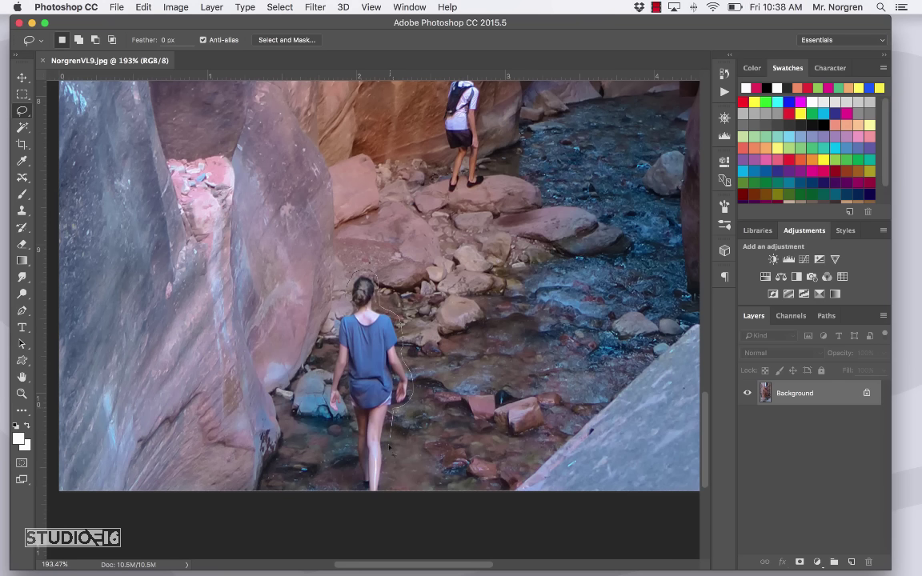
pyautogui.moveTo(388, 495)
pyautogui.mouseDown()
pyautogui.moveTo(344, 450)
pyautogui.moveTo(330, 449)
pyautogui.moveTo(328, 437)
pyautogui.moveTo(351, 411)
pyautogui.moveTo(344, 395)
pyautogui.moveTo(298, 373)
pyautogui.moveTo(308, 281)
pyautogui.mouseUp()
# Step: Fill the woman's selection with Content-Aware contents, Color Adaptation on, at 100% opacity
pyautogui.hotkey('shift', 'BackSpace')
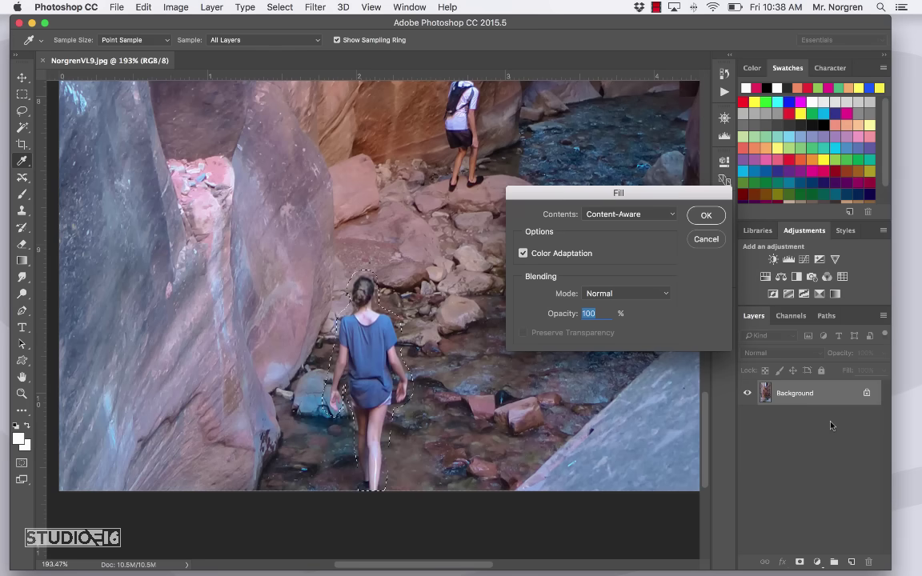
pyautogui.click(674, 217)
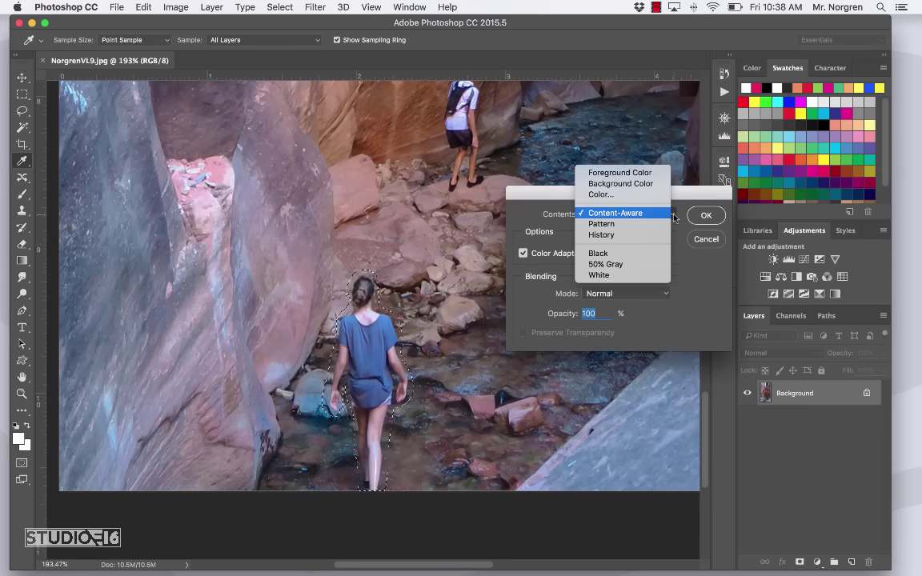
pyautogui.click(605, 215)
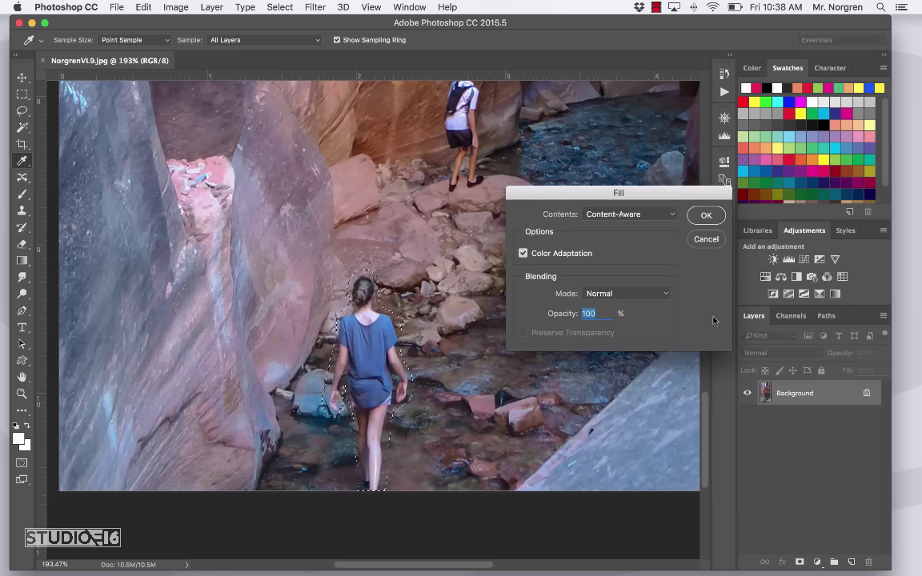
pyautogui.click(705, 216)
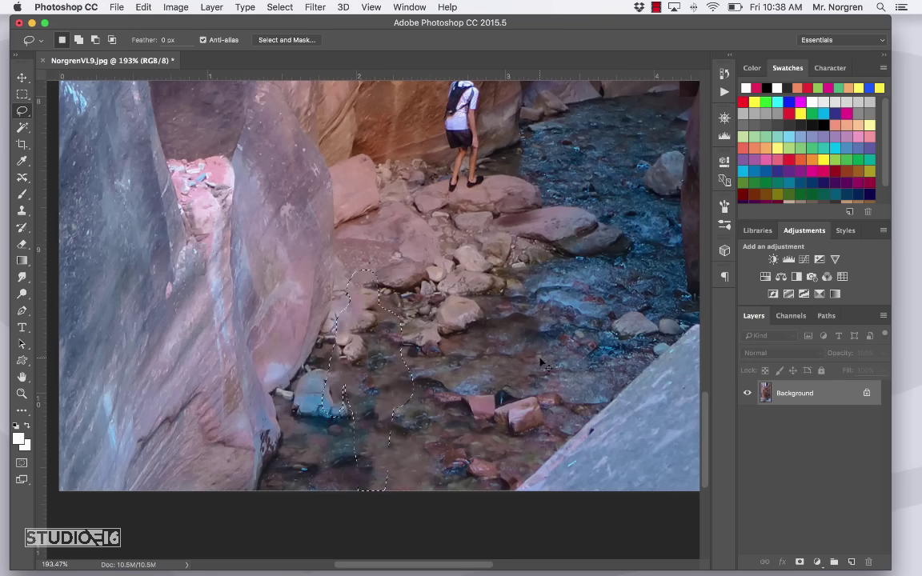
# Step: Deselect, zoom to 200% on the remaining hiker, and switch to Content-Aware Move (J)
pyautogui.press('super+d')
pyautogui.press('super+0')
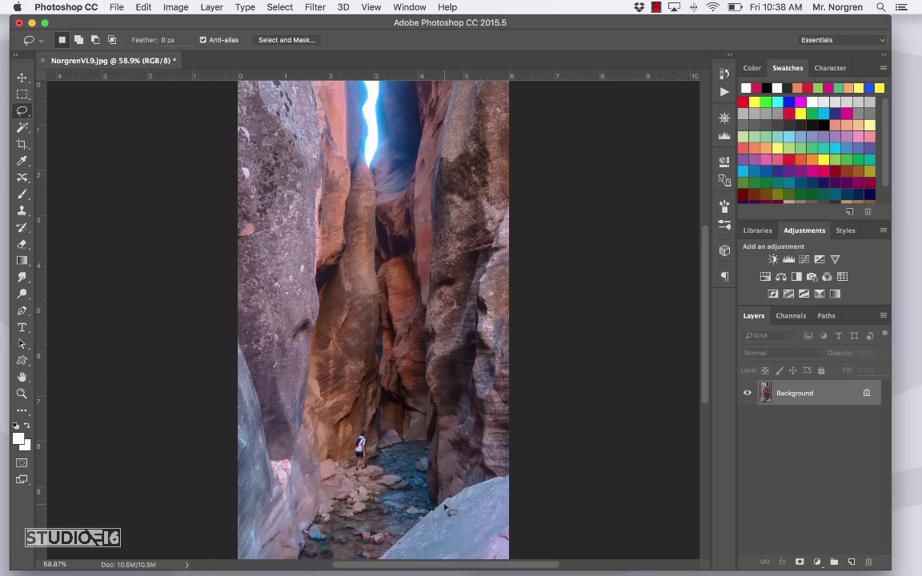
pyautogui.press('super+equal')
pyautogui.press('super+equal')
pyautogui.press('super+equal')
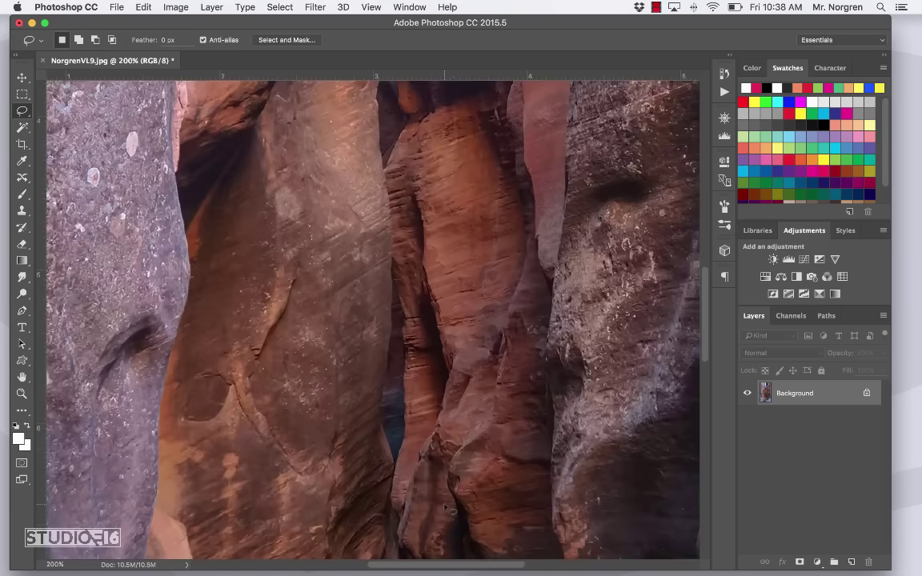
pyautogui.moveTo(393, 515); pyautogui.dragTo(383, 309)
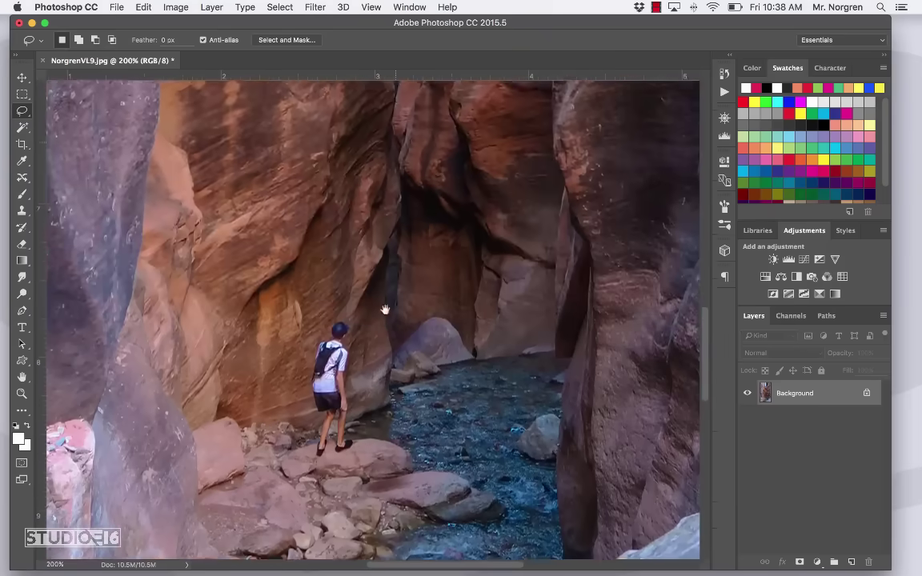
pyautogui.scroll(-5, 385, 382)
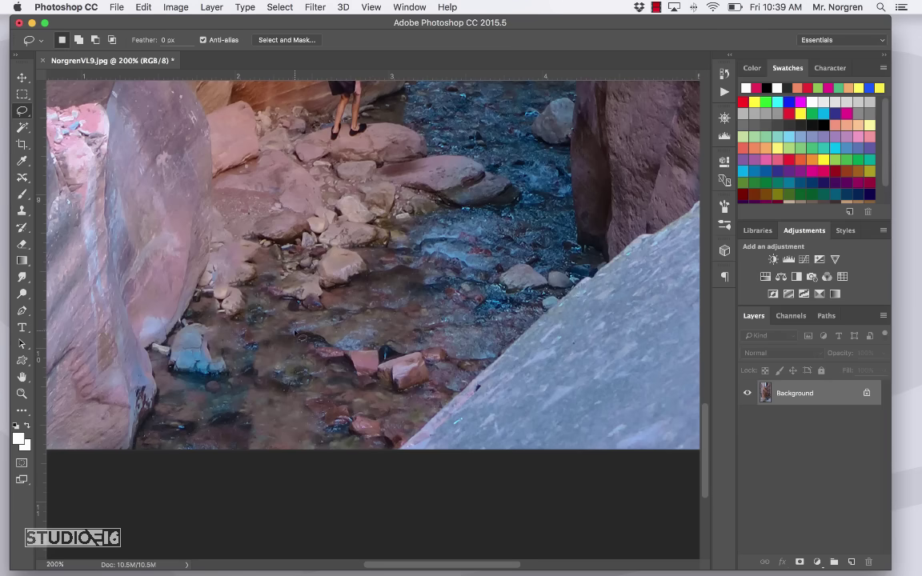
pyautogui.press('j')
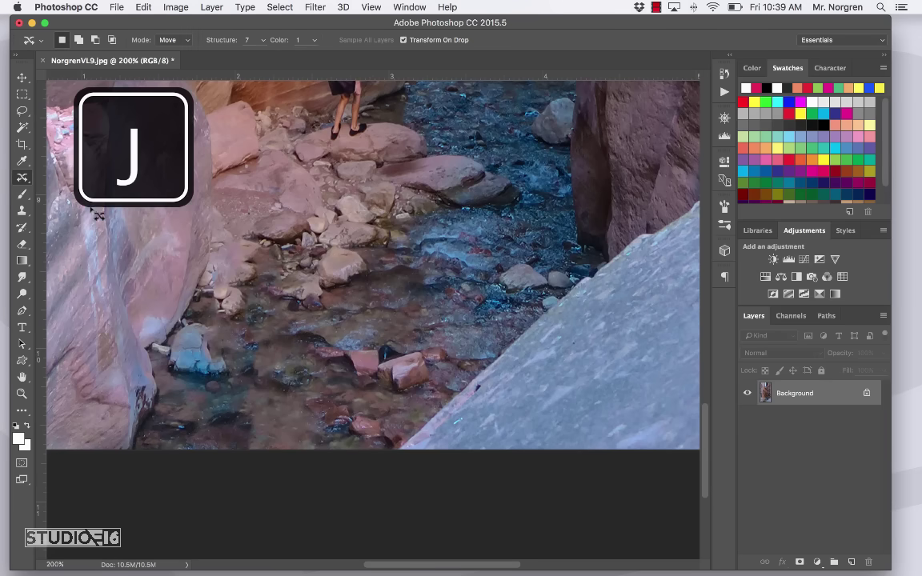
# Step: Choose the Content-Aware Move Tool and duplicate the Background into Layer 1
pyautogui.rightClick(22, 177)
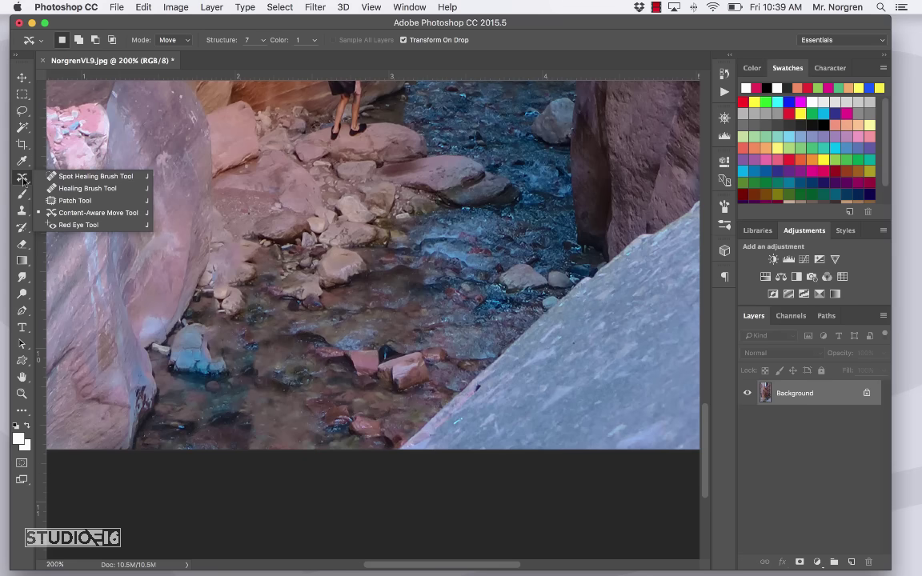
pyautogui.click(99, 213)
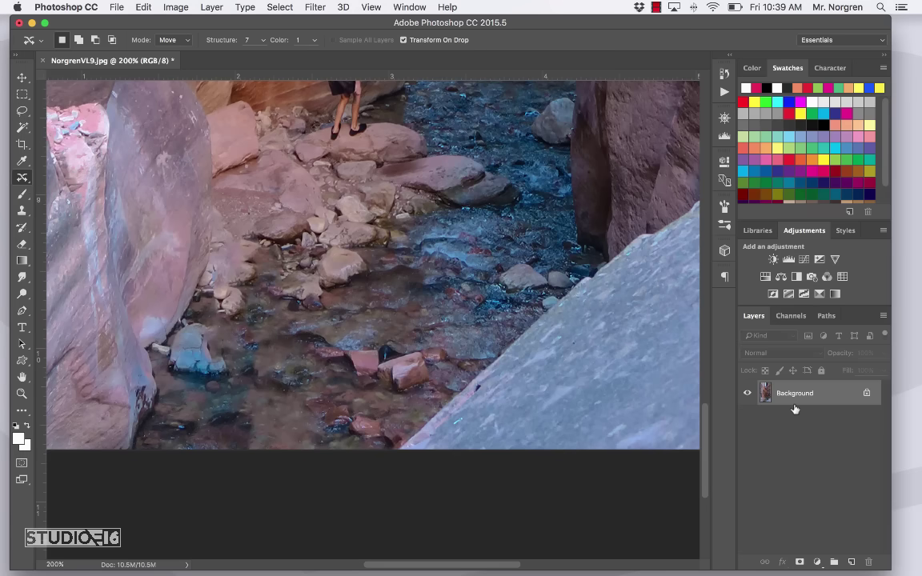
pyautogui.press('super+j')
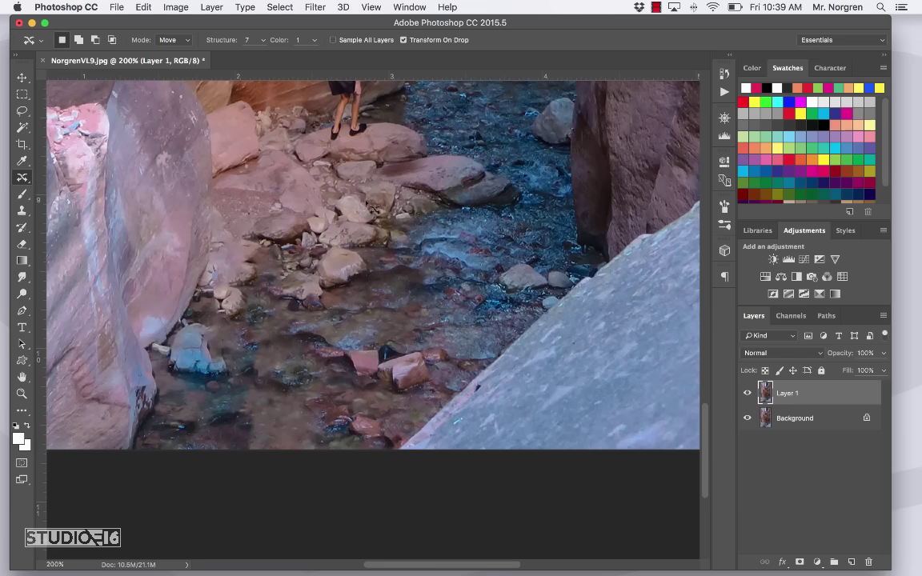
# Step: Outline the white-shirted hiker with the black backpack on Layer 1
pyautogui.moveTo(330, 156); pyautogui.dragTo(353, 377)
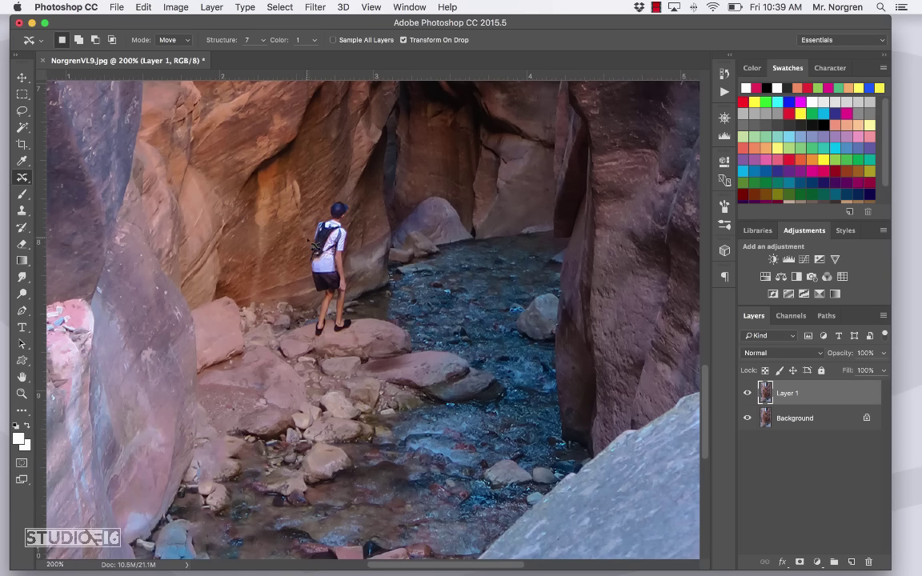
pyautogui.moveTo(316, 245)
pyautogui.mouseDown()
pyautogui.moveTo(322, 201)
pyautogui.moveTo(361, 215)
pyautogui.moveTo(349, 264)
pyautogui.moveTo(356, 335)
pyautogui.moveTo(337, 340)
pyautogui.moveTo(335, 325)
pyautogui.moveTo(332, 345)
pyautogui.moveTo(319, 344)
pyautogui.moveTo(317, 321)
pyautogui.moveTo(336, 288)
pyautogui.moveTo(321, 310)
pyautogui.moveTo(311, 237)
pyautogui.mouseUp()
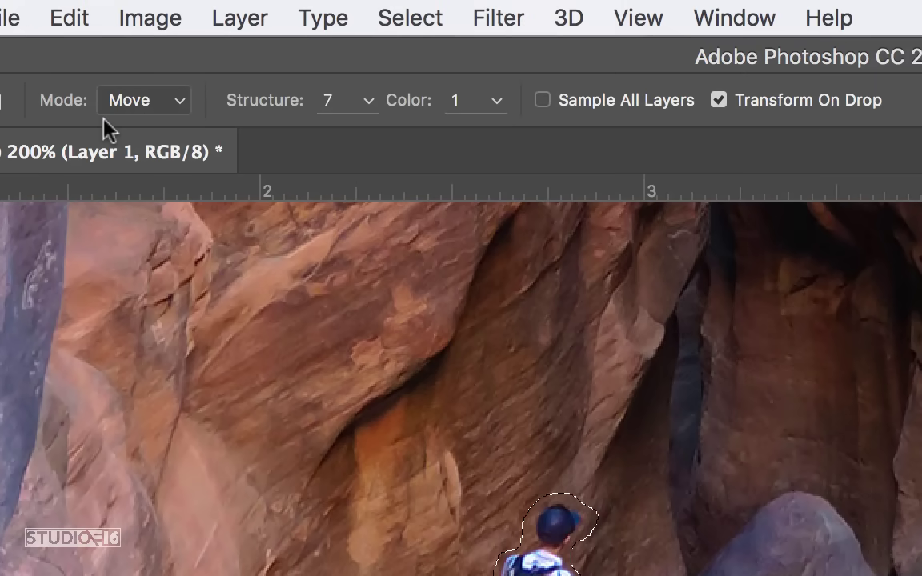
# Step: Try moving the hiker left in Move mode, then undo it
pyautogui.click(184, 110)
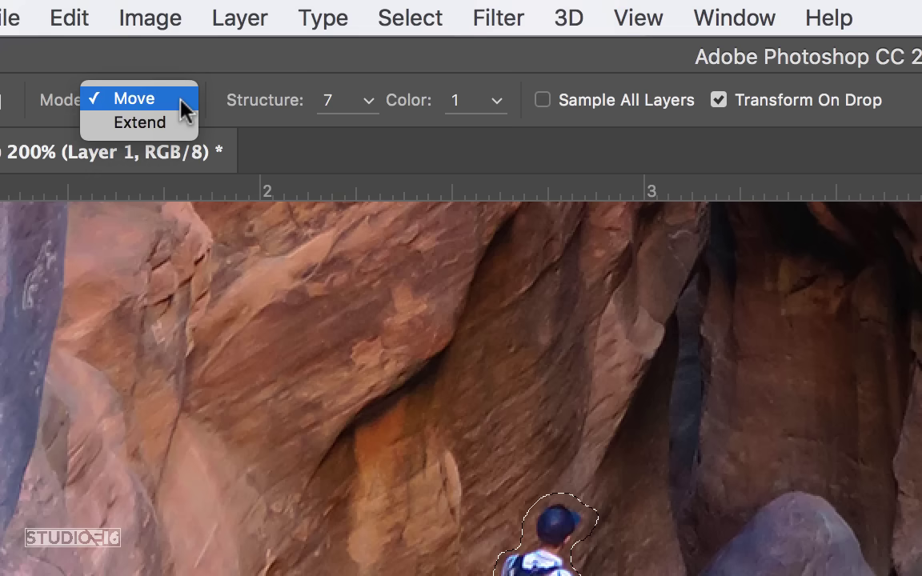
pyautogui.click(181, 99)
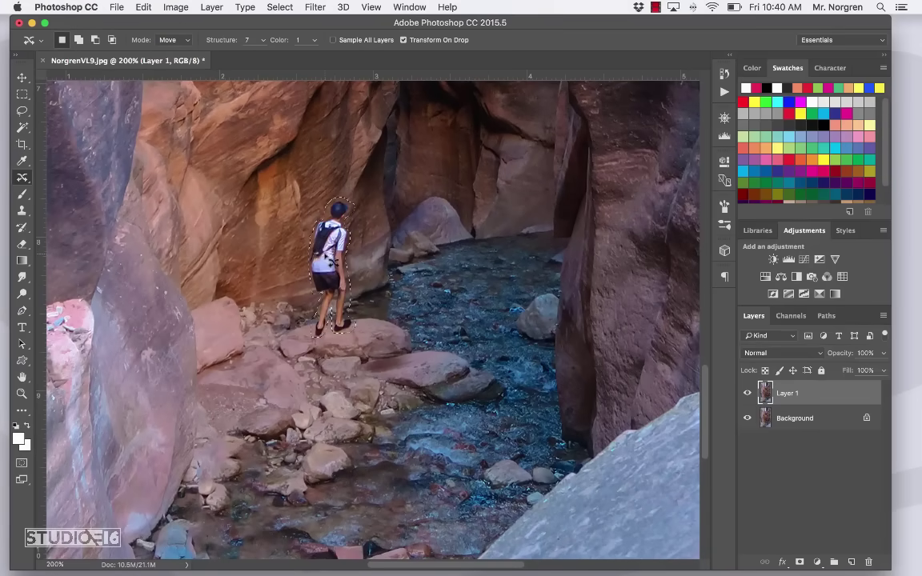
pyautogui.moveTo(327, 298); pyautogui.dragTo(281, 298)
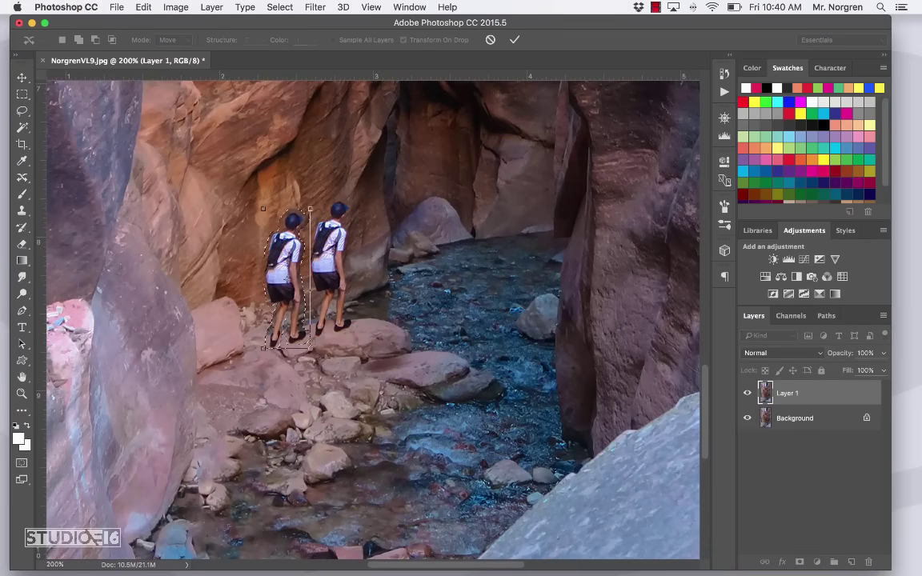
pyautogui.click(515, 40)
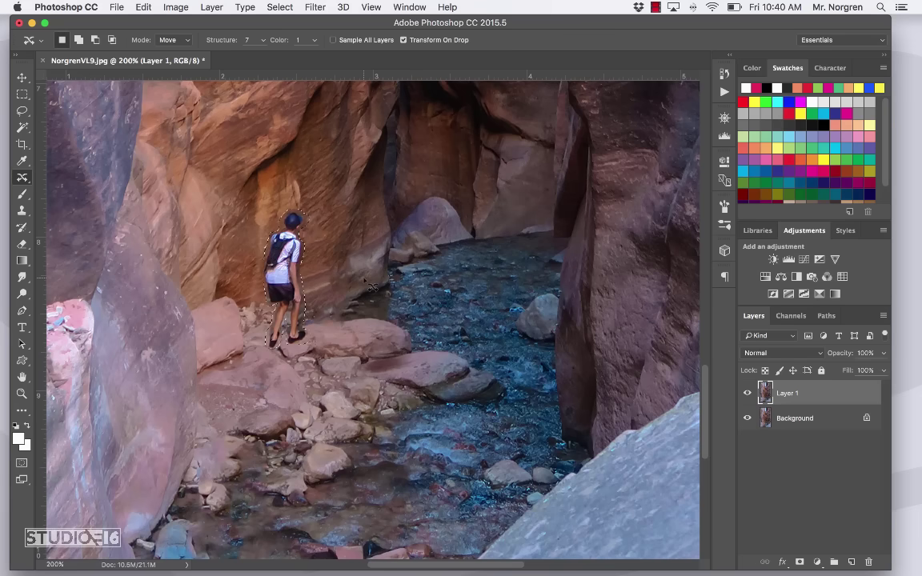
pyautogui.press('super+z')
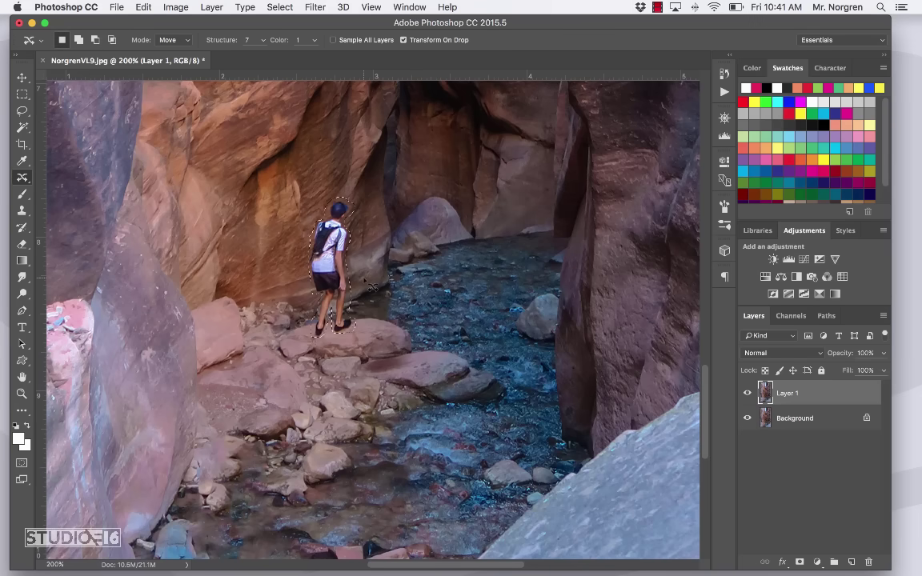
# Step: In Extend mode, place a blended copy of the hiker lower right on the rocks
pyautogui.click(179, 41)
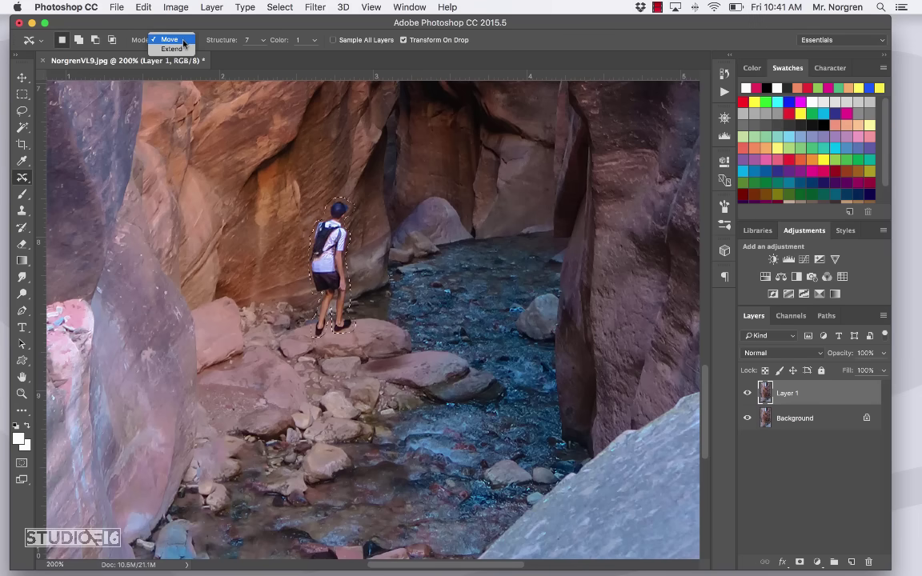
pyautogui.click(181, 50)
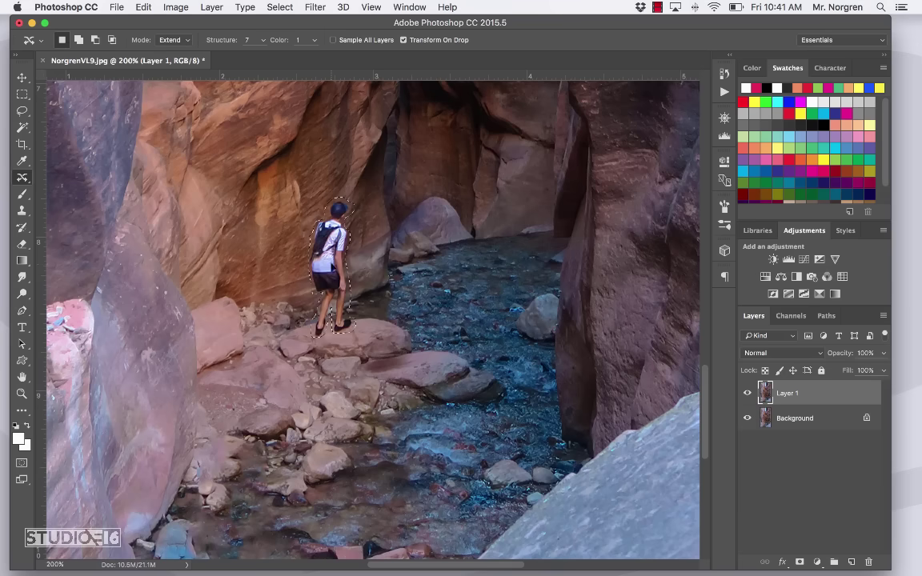
pyautogui.moveTo(331, 270); pyautogui.dragTo(390, 307)
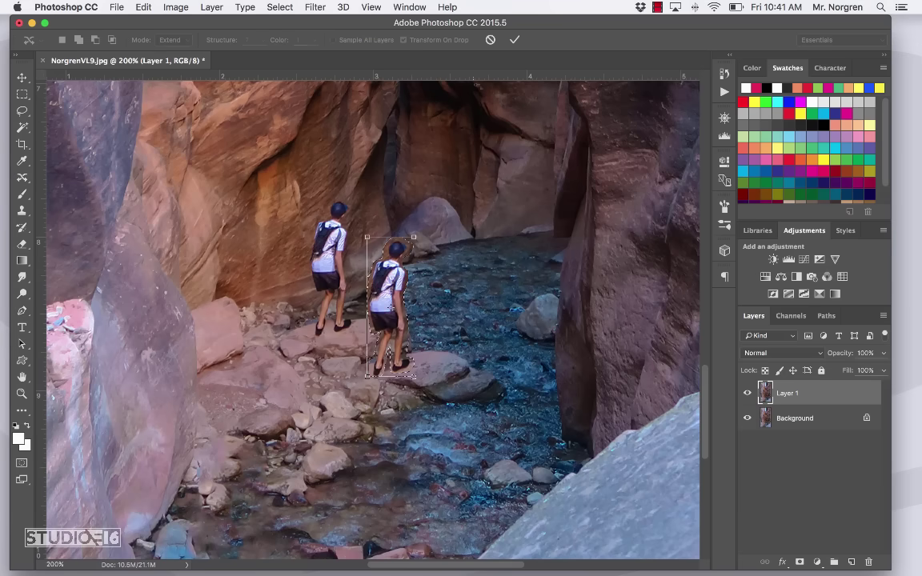
pyautogui.click(514, 40)
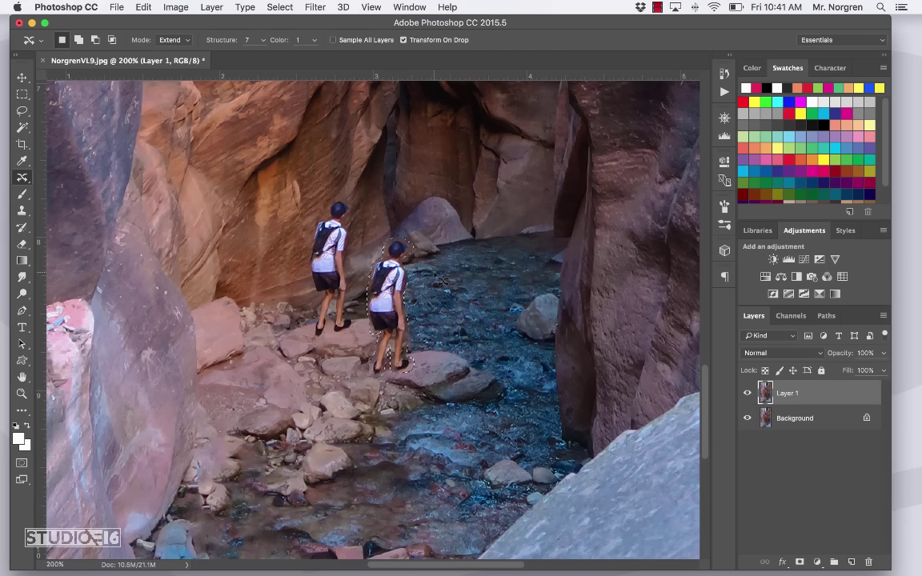
# Step: Undo the Extend copy so only the original outlined hiker remains
pyautogui.press('super+z')
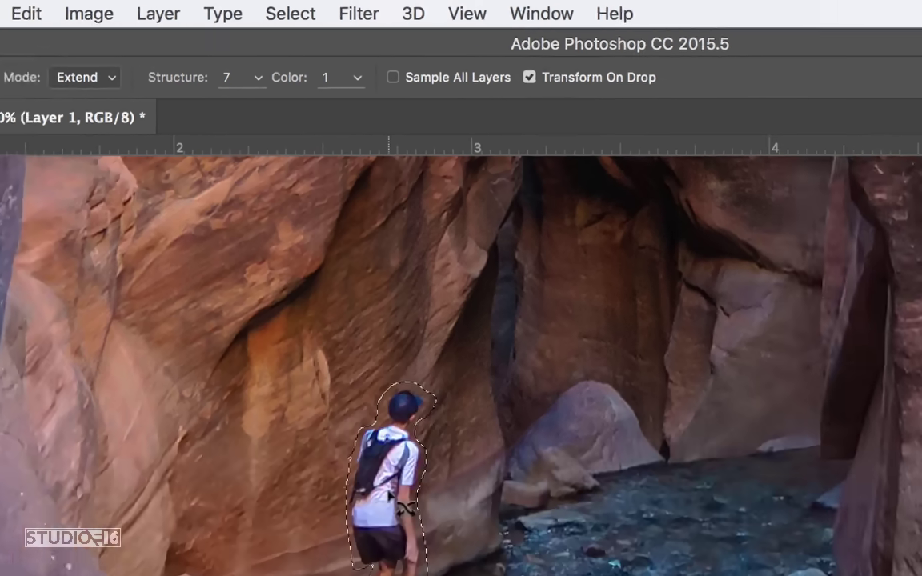
# Step: Place an Extend copy of the hiker just left of the original, then undo it
pyautogui.moveTo(388, 498); pyautogui.dragTo(302, 529)
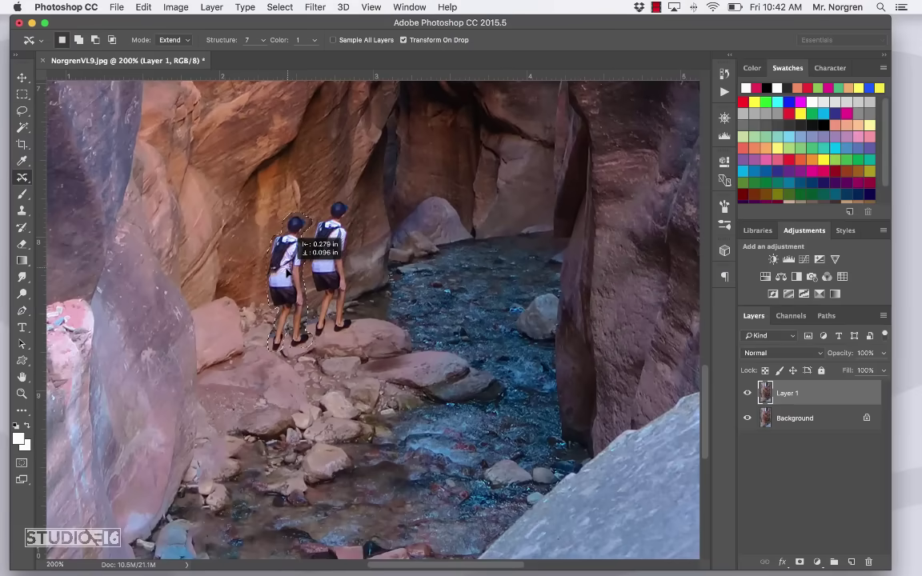
pyautogui.moveTo(286, 271); pyautogui.dragTo(287, 273)
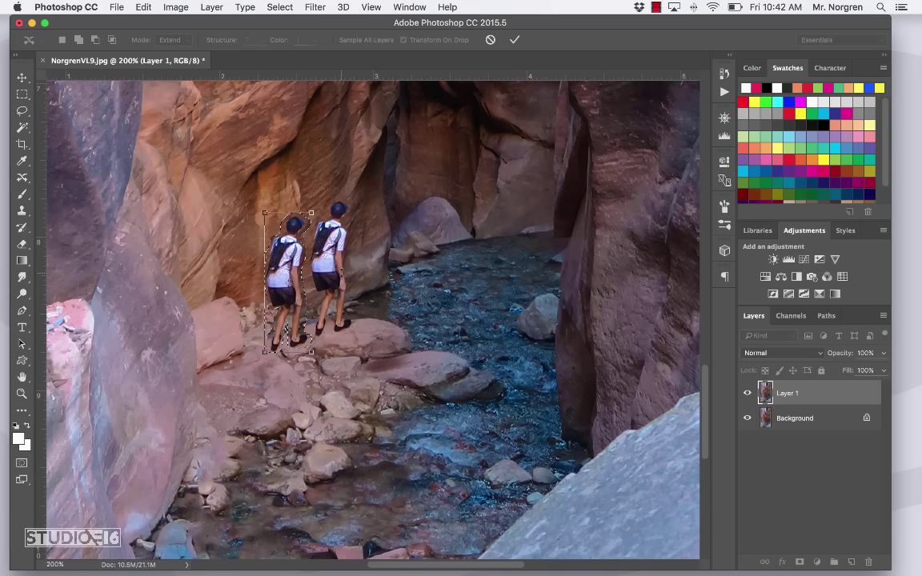
pyautogui.click(514, 40)
pyautogui.press('super+z')
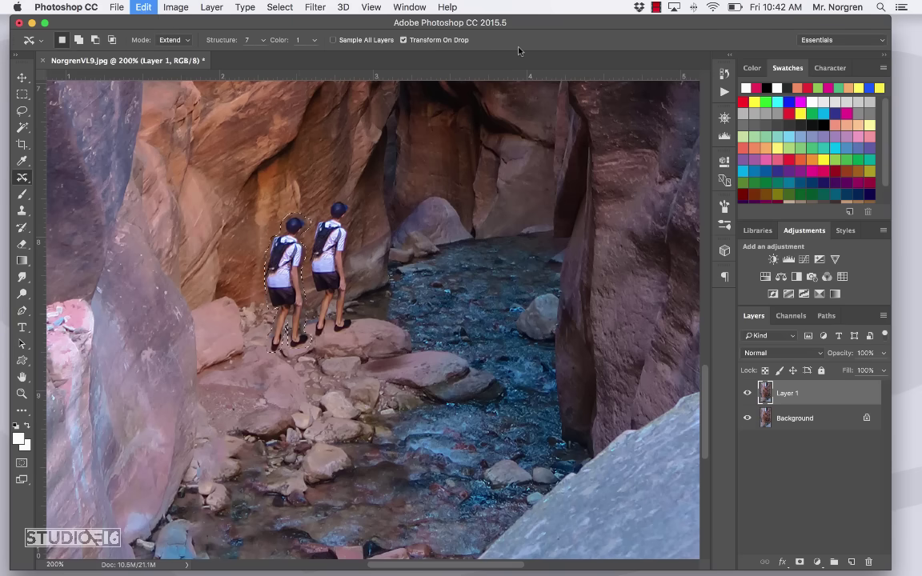
# Step: Switch Content-Aware Move to Move mode and shift the hiker slightly left
pyautogui.click(173, 40)
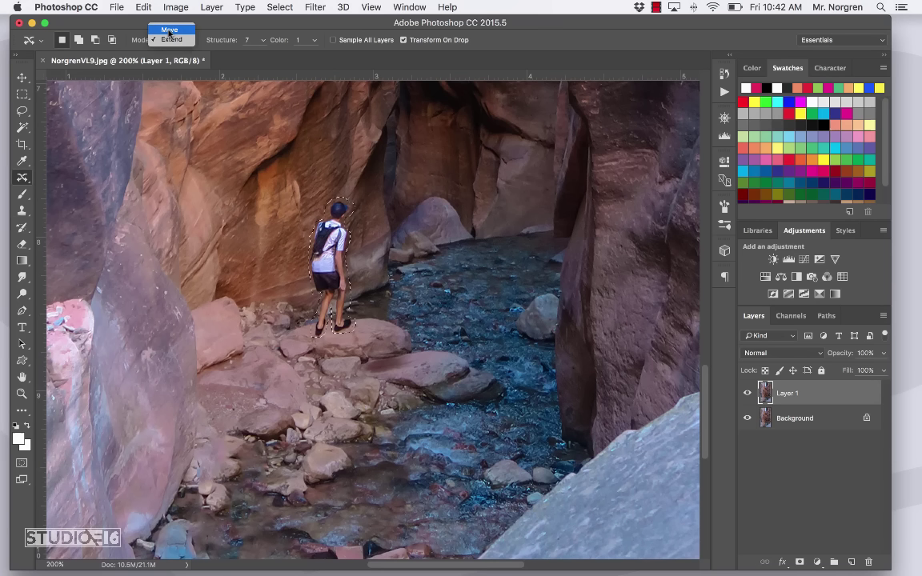
pyautogui.click(170, 30)
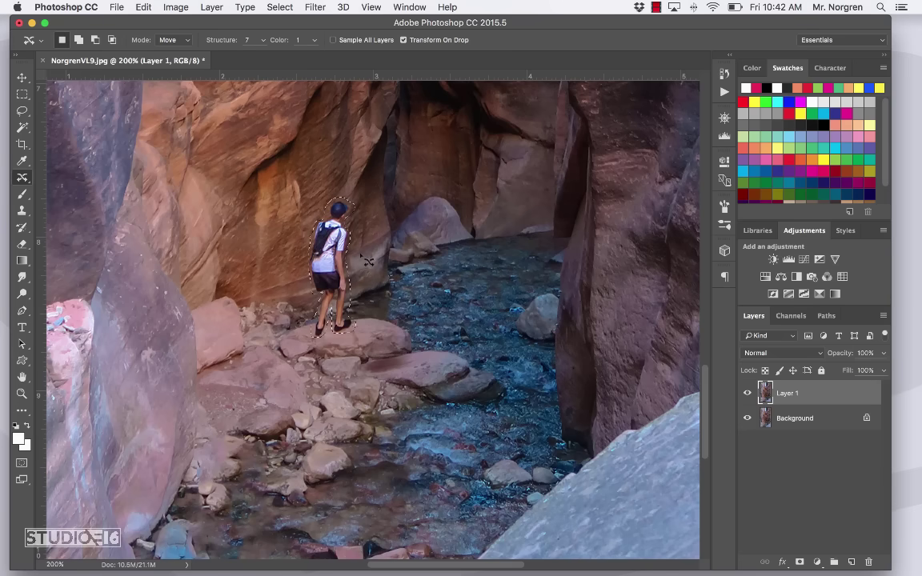
pyautogui.moveTo(335, 252); pyautogui.dragTo(290, 264)
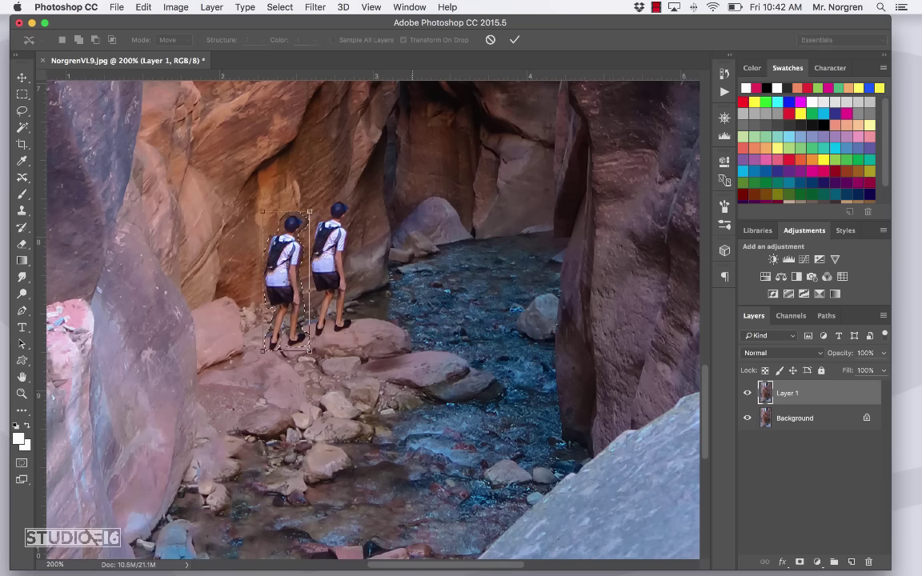
pyautogui.click(515, 41)
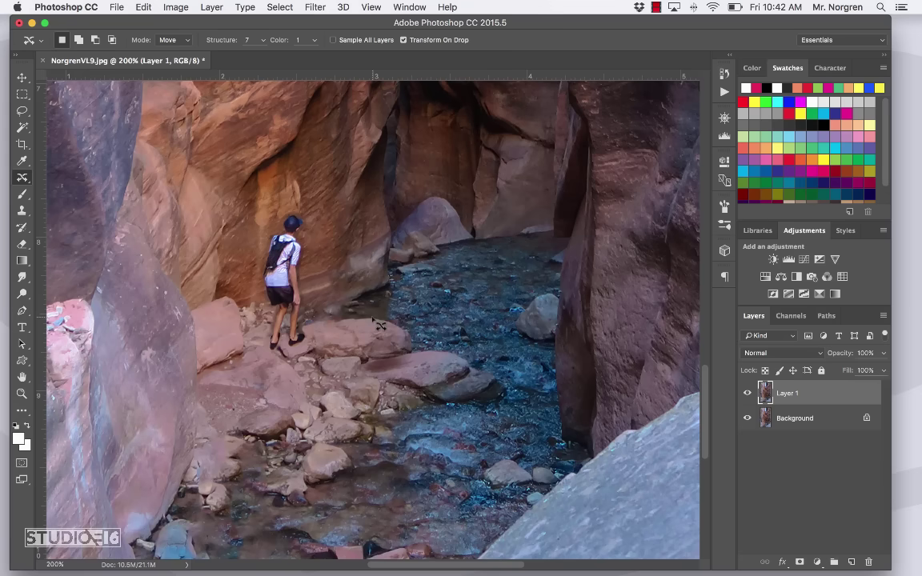
pyautogui.press('super+0')
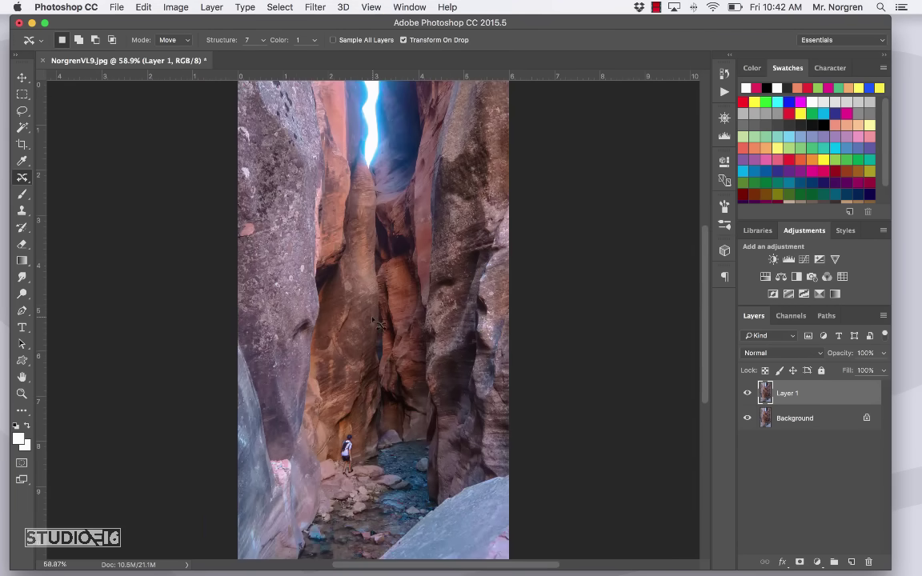
pyautogui.press('z')
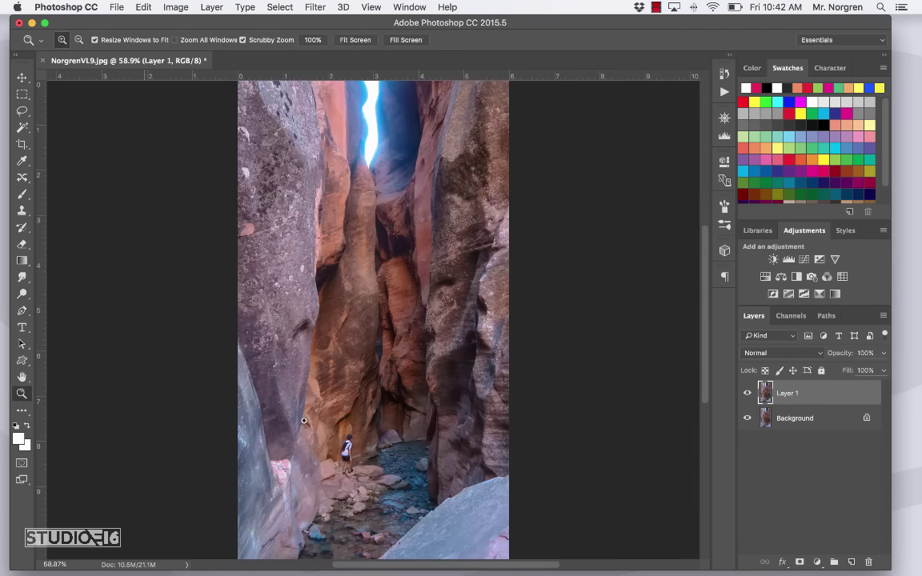
pyautogui.moveTo(305, 421); pyautogui.dragTo(413, 497)
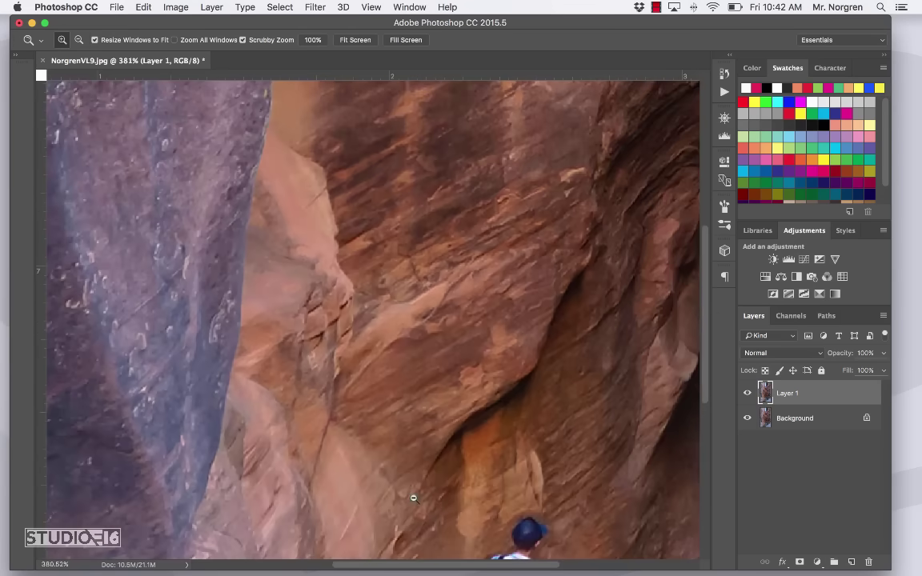
pyautogui.moveTo(482, 514); pyautogui.dragTo(420, 220)
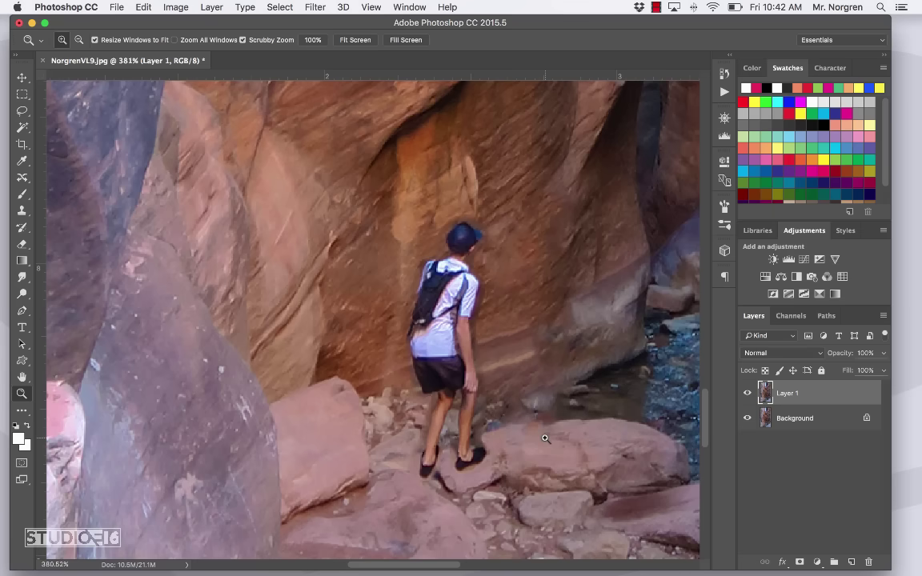
pyautogui.moveTo(547, 439); pyautogui.dragTo(465, 420)
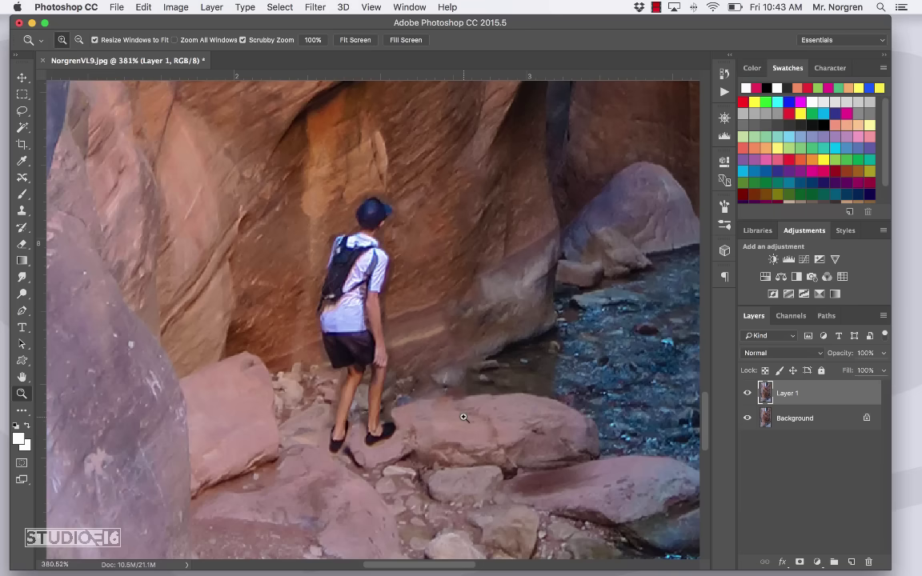
pyautogui.press('super+0')
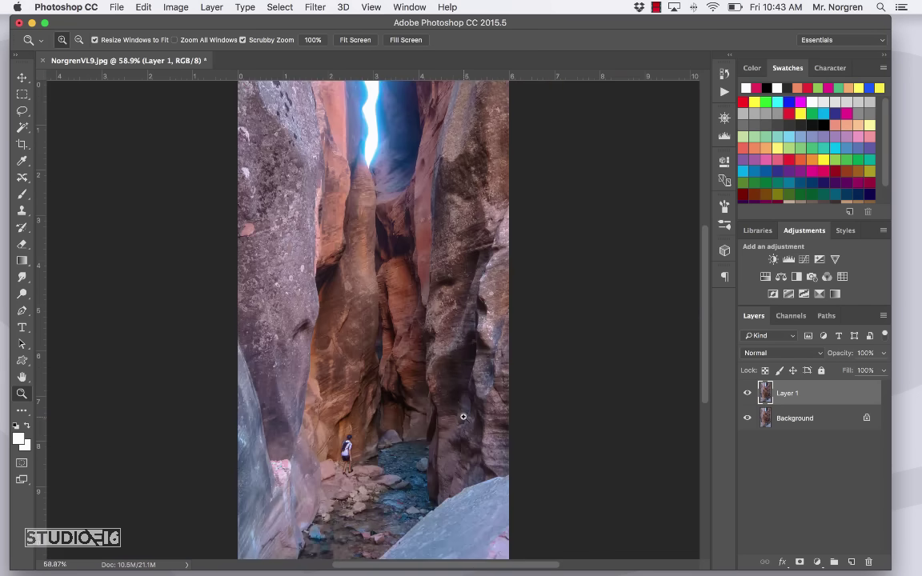
# Step: Crop outward on both sides to widen the canvas to about 12 inches, leaving white strips
pyautogui.press('c')
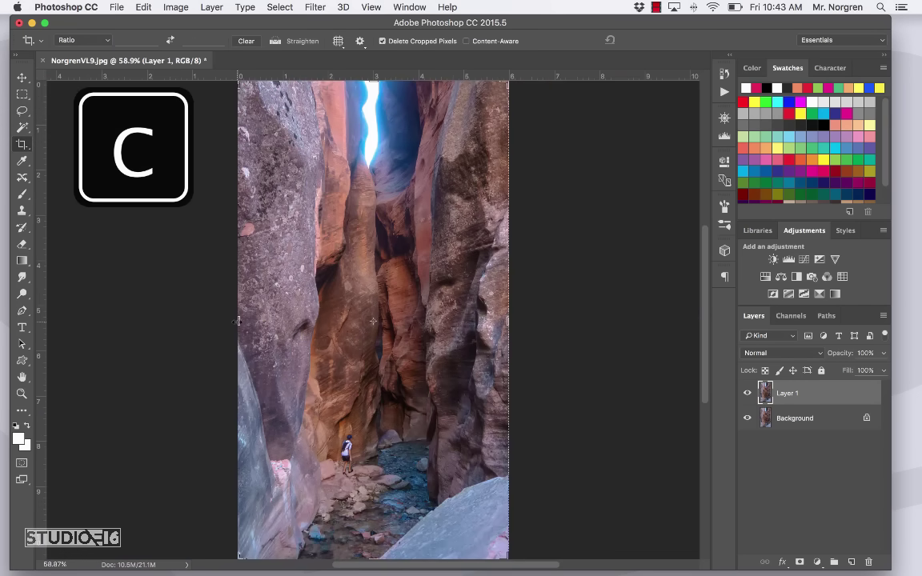
pyautogui.moveTo(237, 321); pyautogui.dragTo(182, 322)
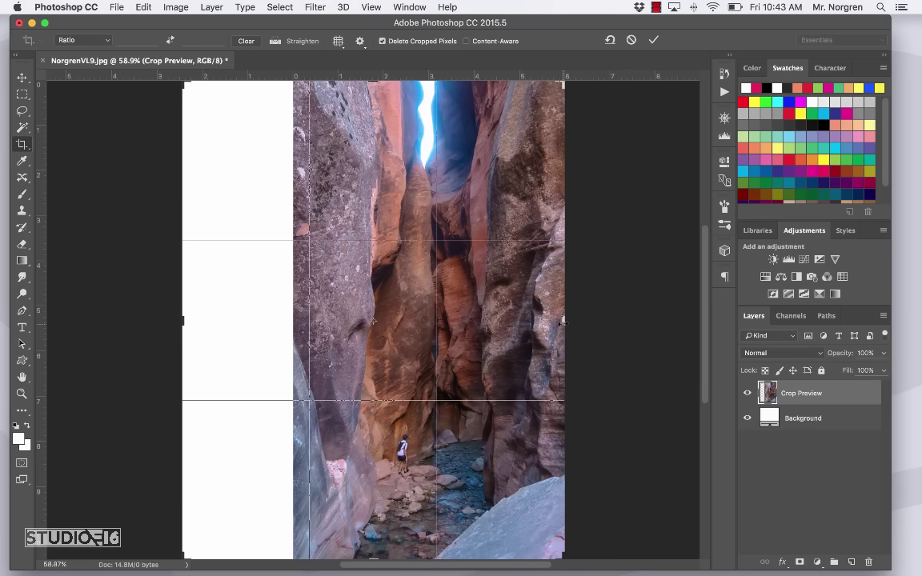
pyautogui.moveTo(564, 321); pyautogui.dragTo(643, 321)
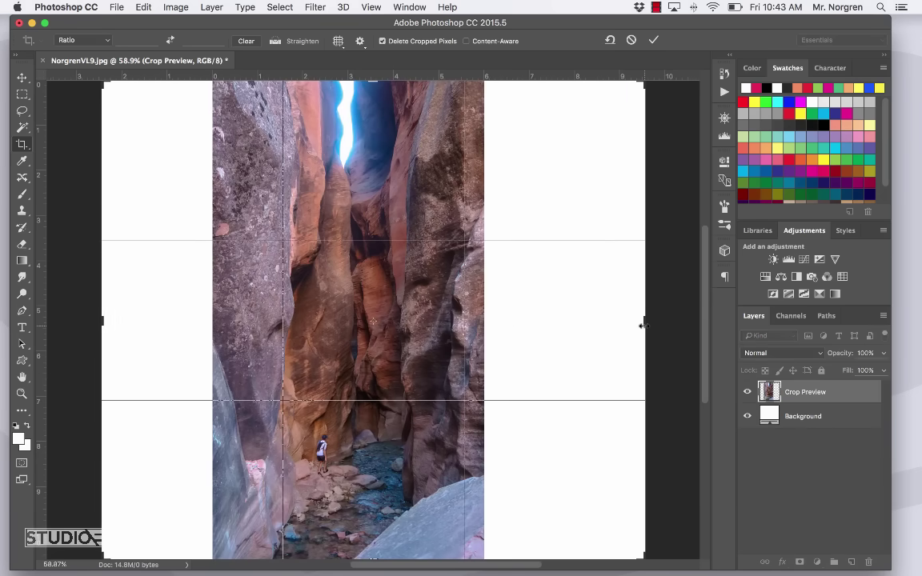
pyautogui.press('Return')
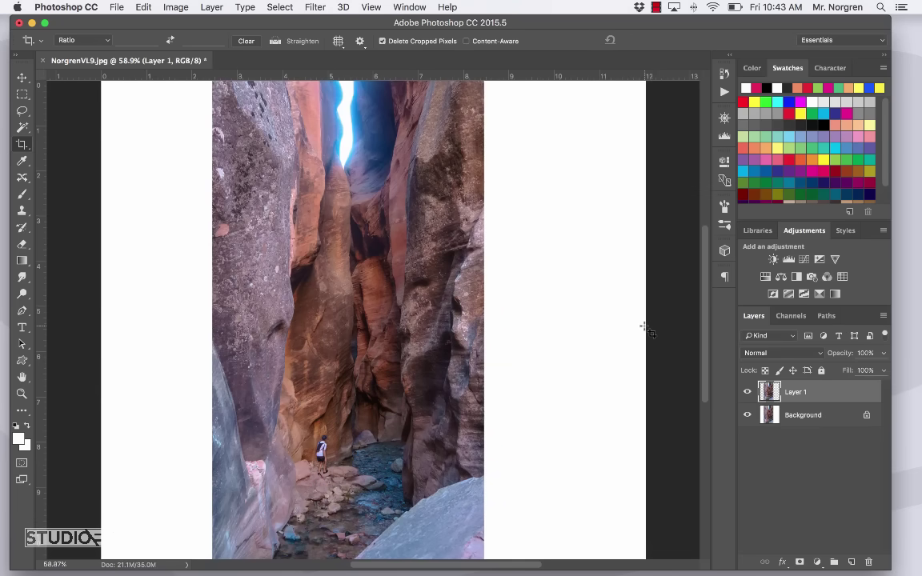
pyautogui.press('m')
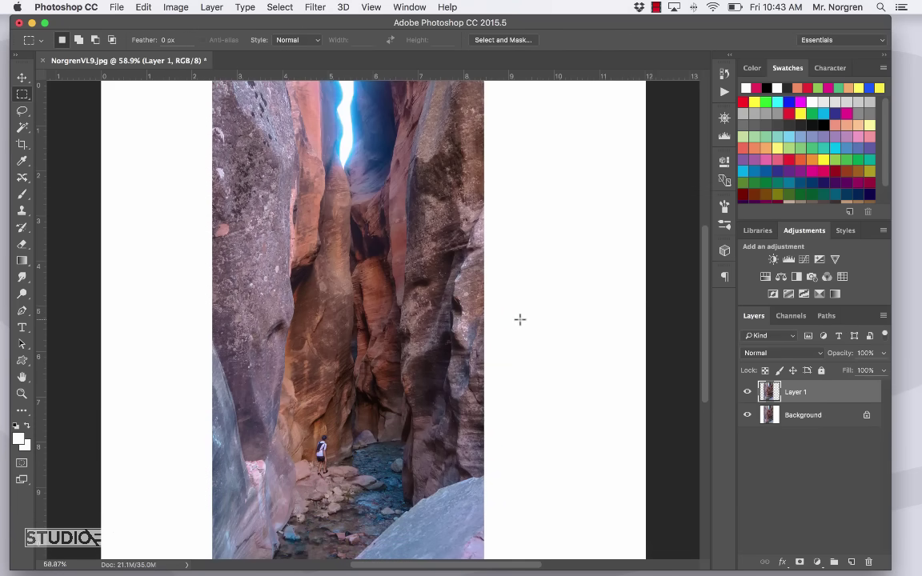
# Step: Select the photo's left strip and content-aware scale it out to the canvas's left edge
pyautogui.press('super+minus')
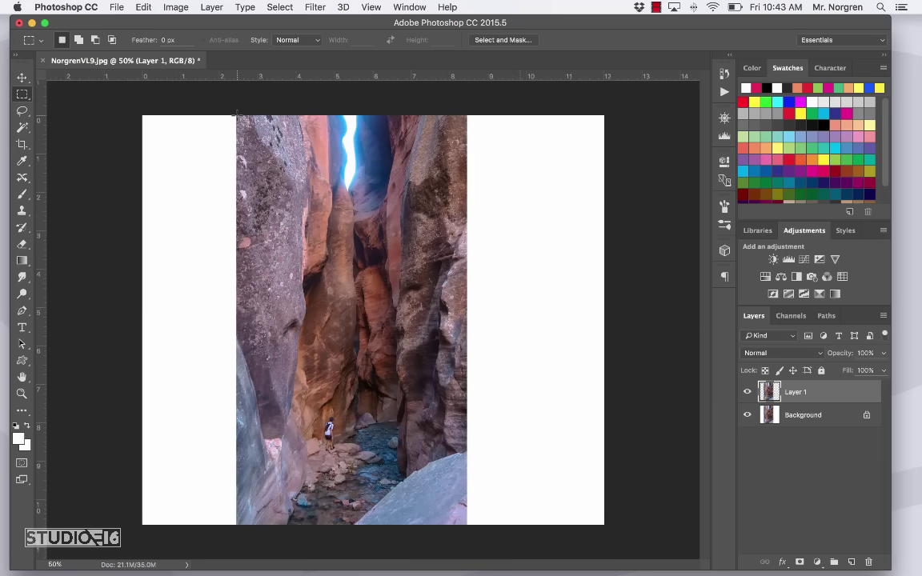
pyautogui.moveTo(237, 116); pyautogui.dragTo(308, 532)
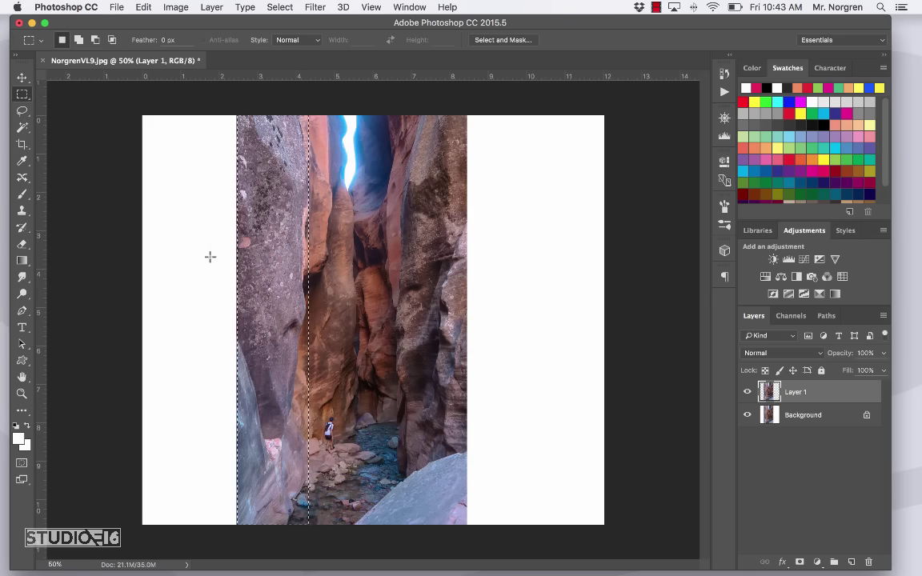
pyautogui.click(144, 8)
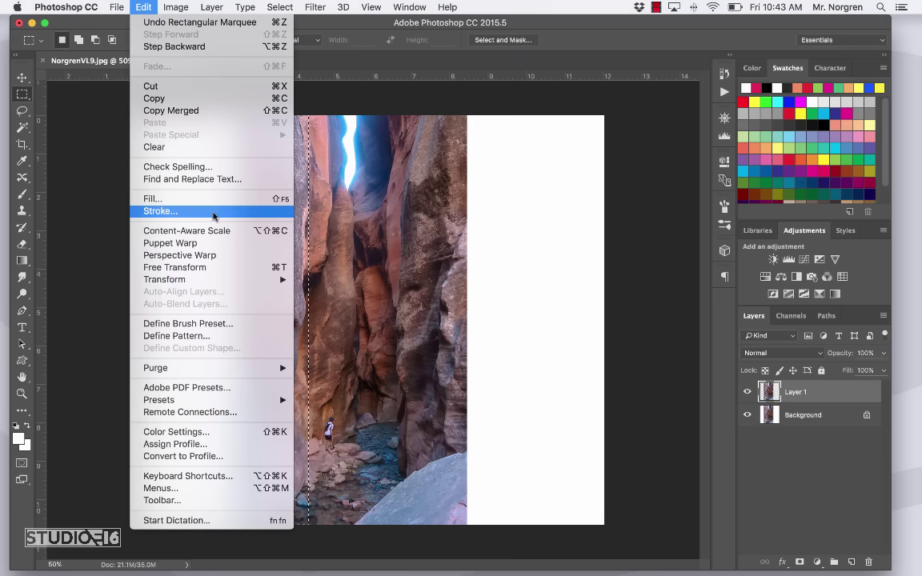
pyautogui.click(226, 232)
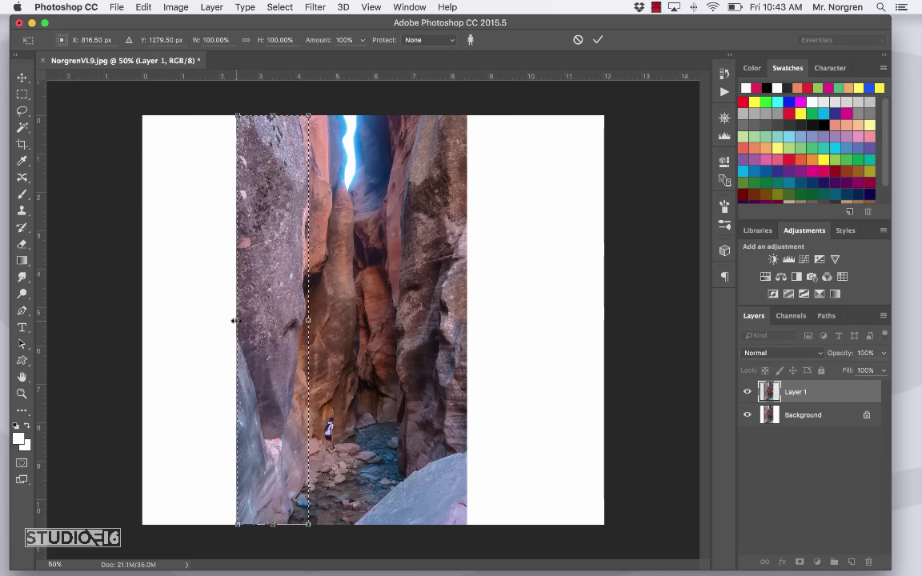
pyautogui.moveTo(235, 321); pyautogui.dragTo(140, 320)
pyautogui.press('Return')
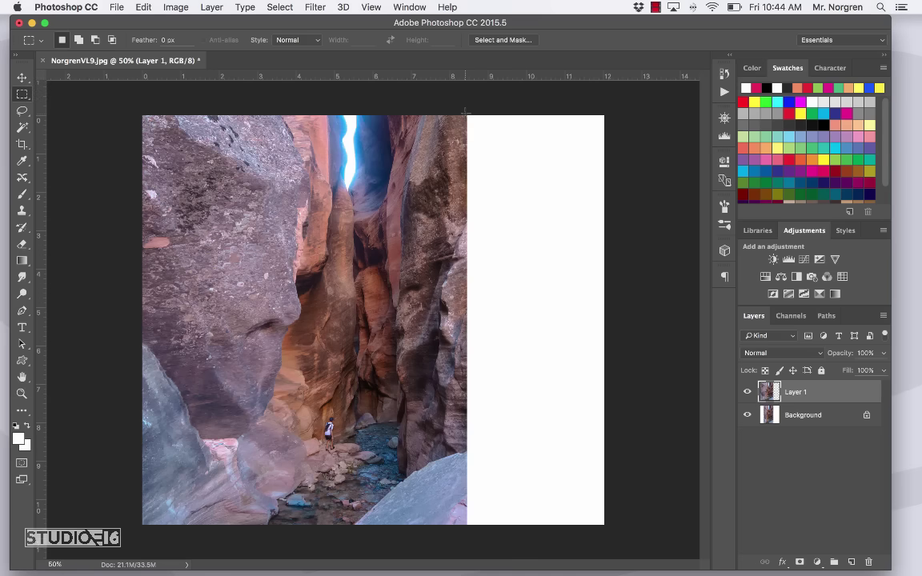
# Step: Content-aware scale the photo's right strip to the canvas's right edge, then deselect
pyautogui.moveTo(466, 112); pyautogui.dragTo(384, 543)
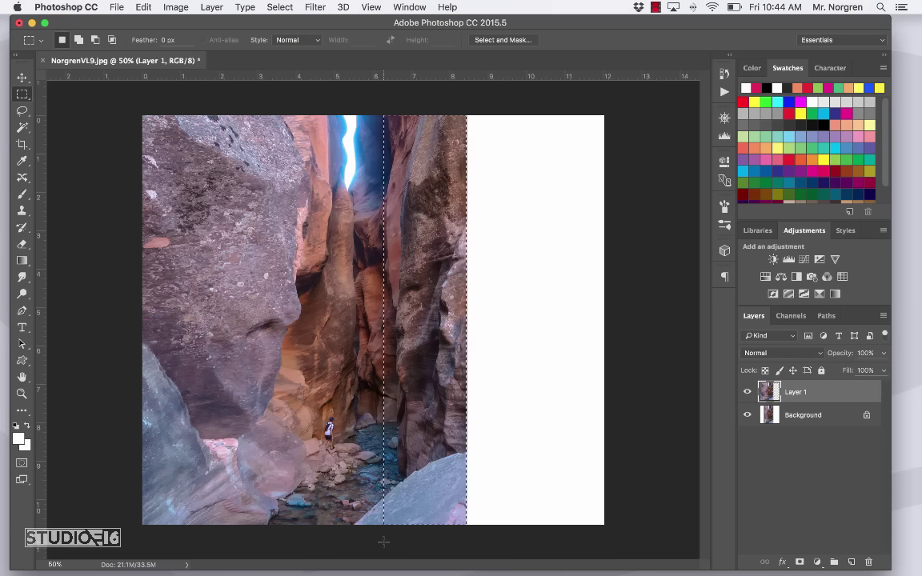
pyautogui.click(137, 8)
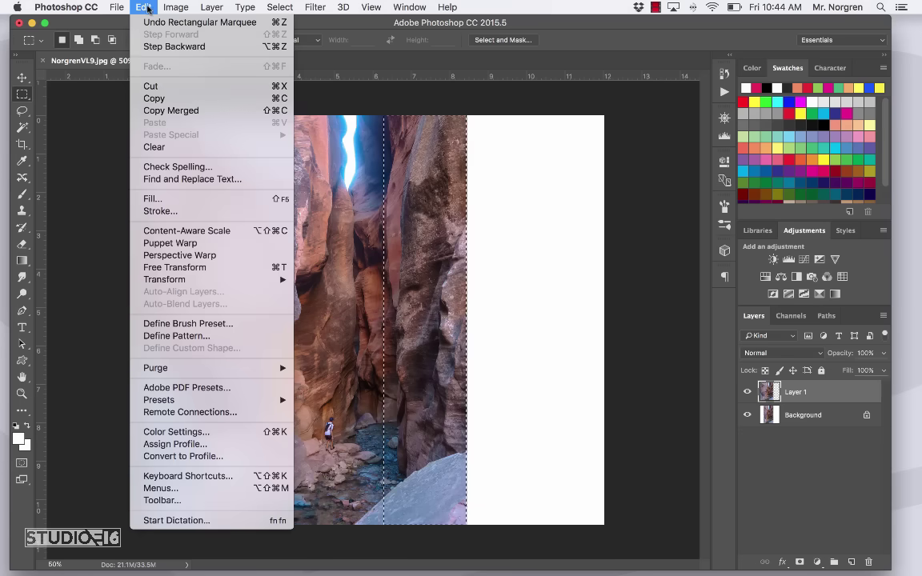
pyautogui.click(189, 231)
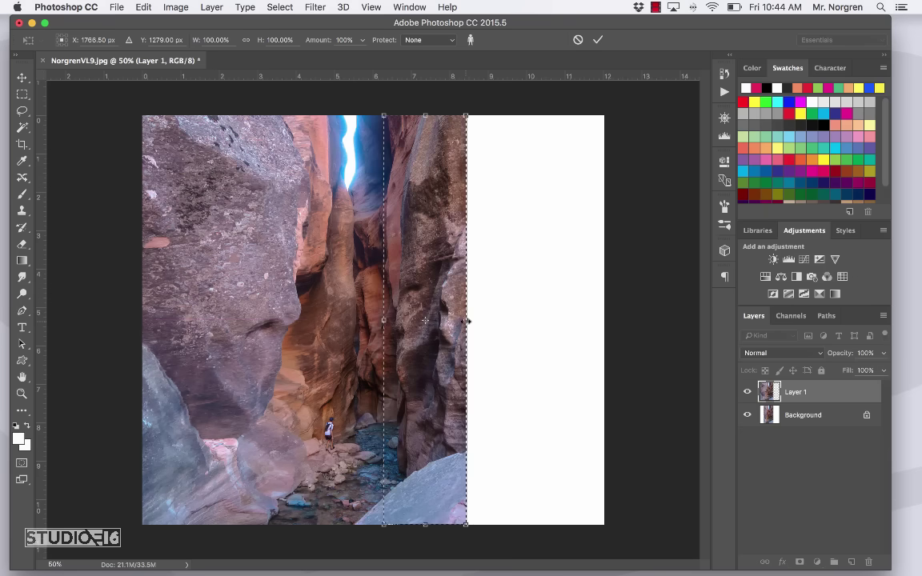
pyautogui.moveTo(466, 320); pyautogui.dragTo(606, 321)
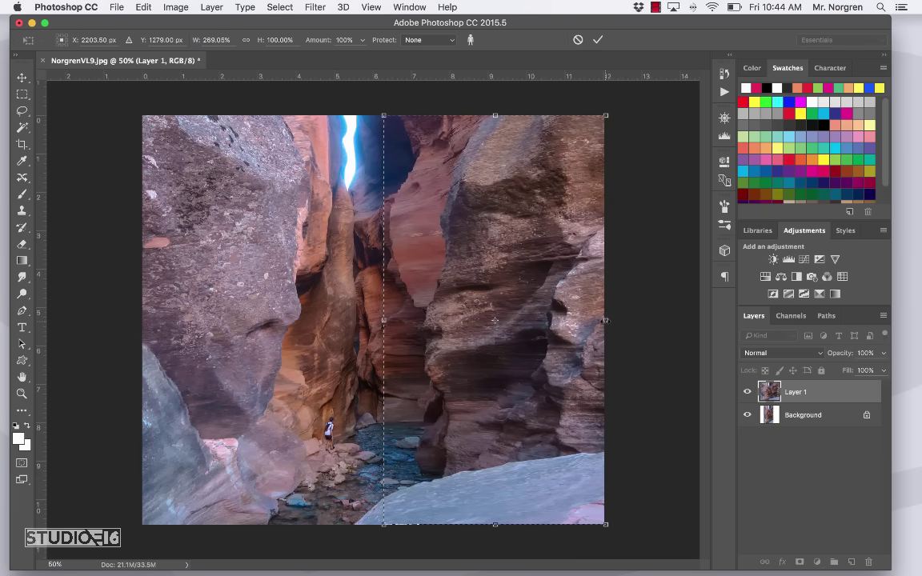
pyautogui.press('Return')
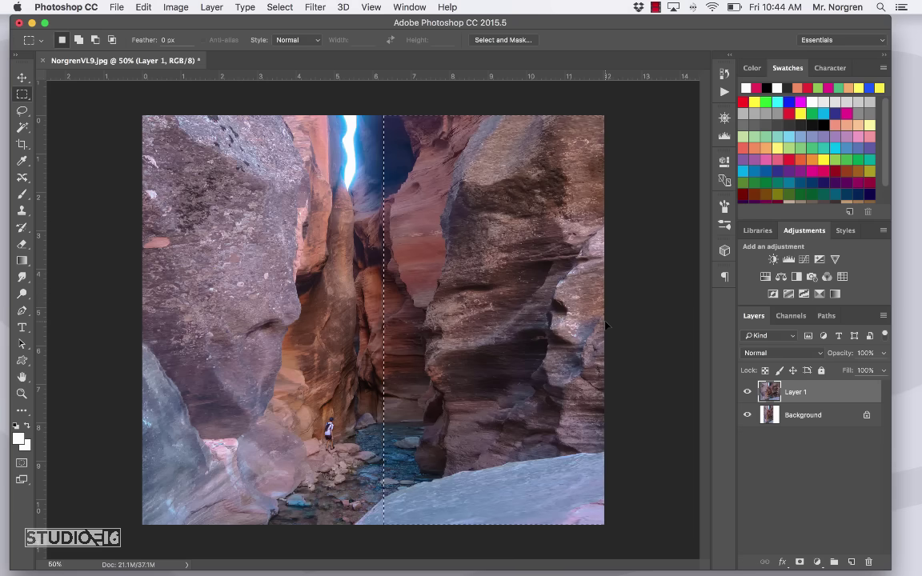
pyautogui.press('super+d')
# Step: Add 'GO TAKE' in white 60 pt Arial near the photo's upper-left corner
pyautogui.press('t')
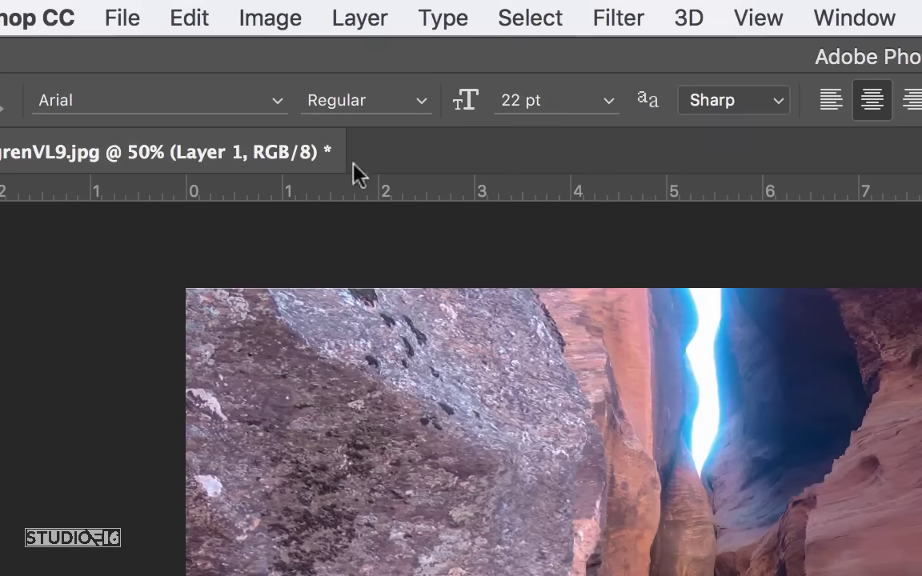
pyautogui.click(608, 102)
pyautogui.click(558, 482)
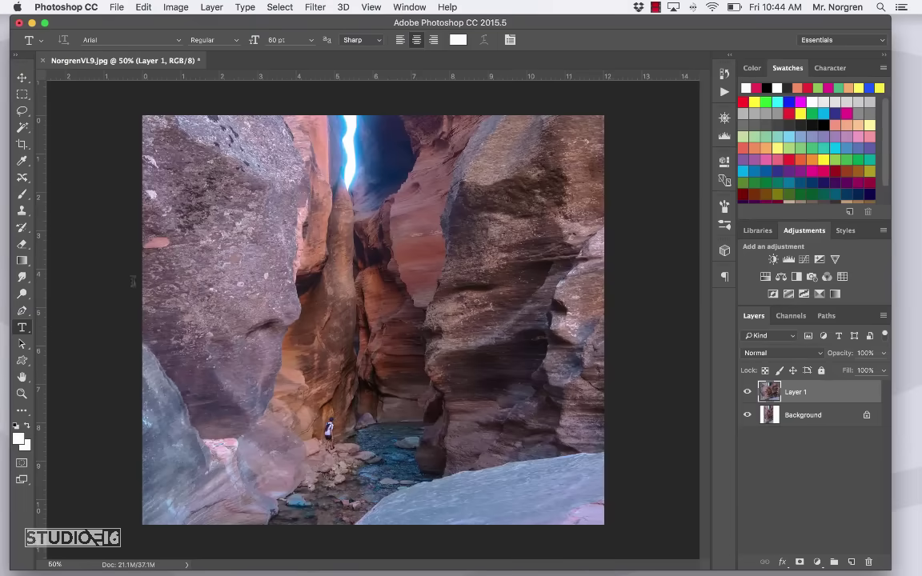
pyautogui.click(208, 184)
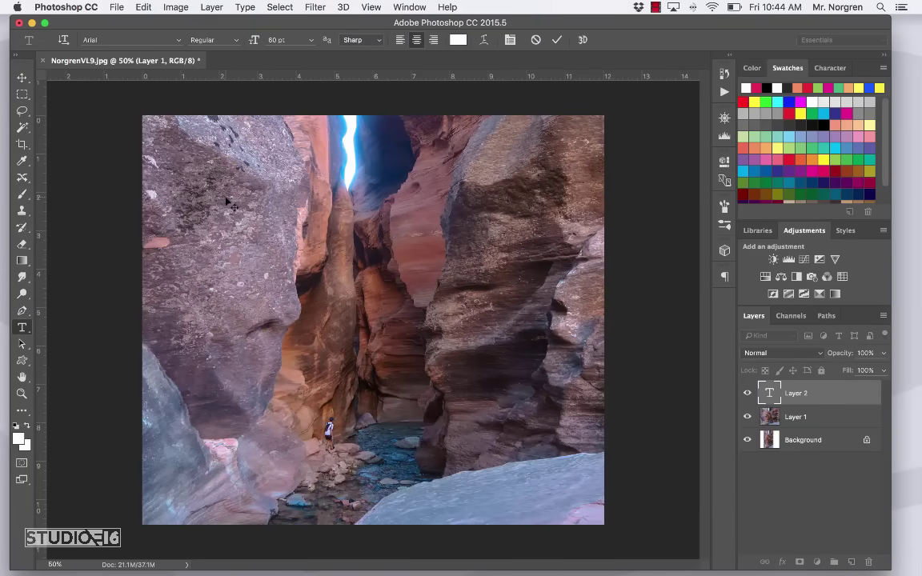
pyautogui.write('go')
pyautogui.press('BackSpace')
pyautogui.press('BackSpace')
pyautogui.write('G')
pyautogui.write('O')
pyautogui.write(' TA')
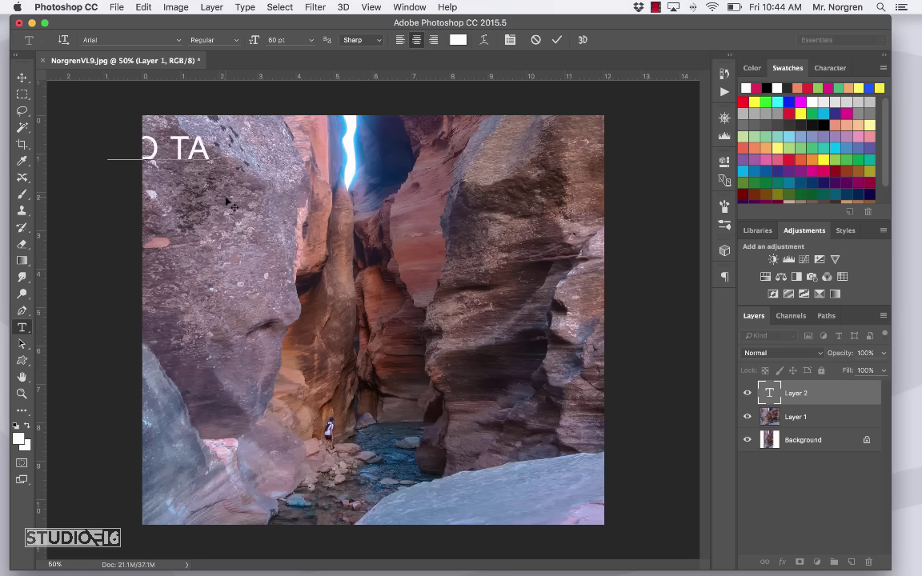
pyautogui.write('KE')
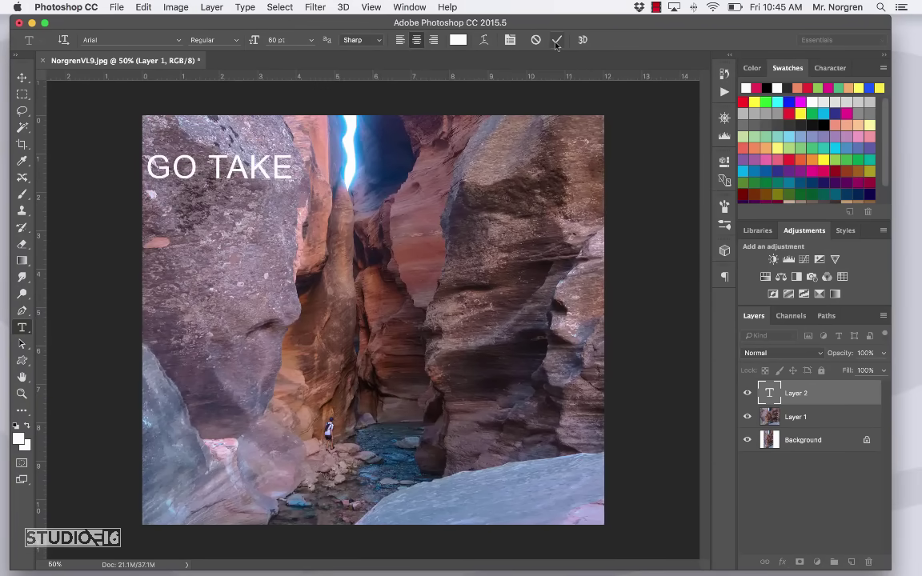
pyautogui.click(556, 44)
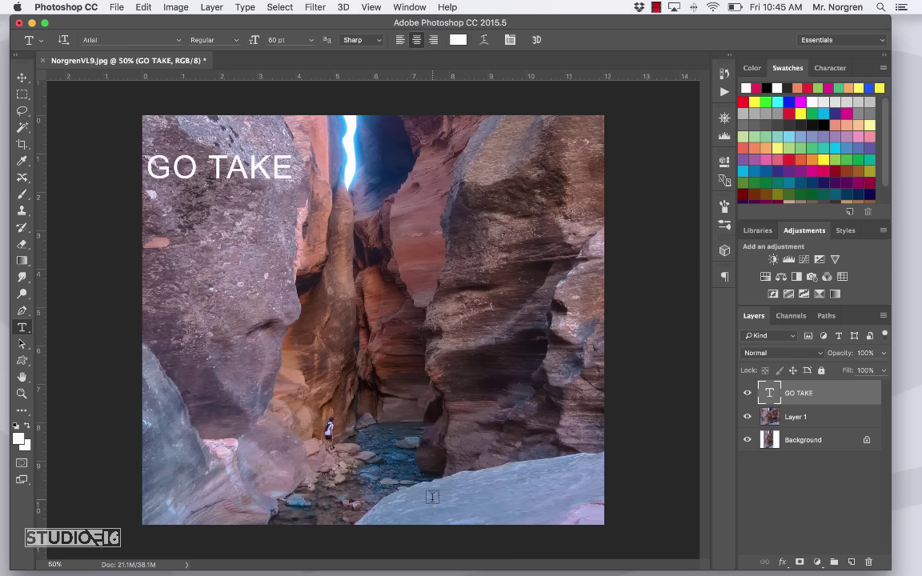
# Step: Type 'A HIKE' as a second text line and move it to the lower-right corner
pyautogui.click(392, 450)
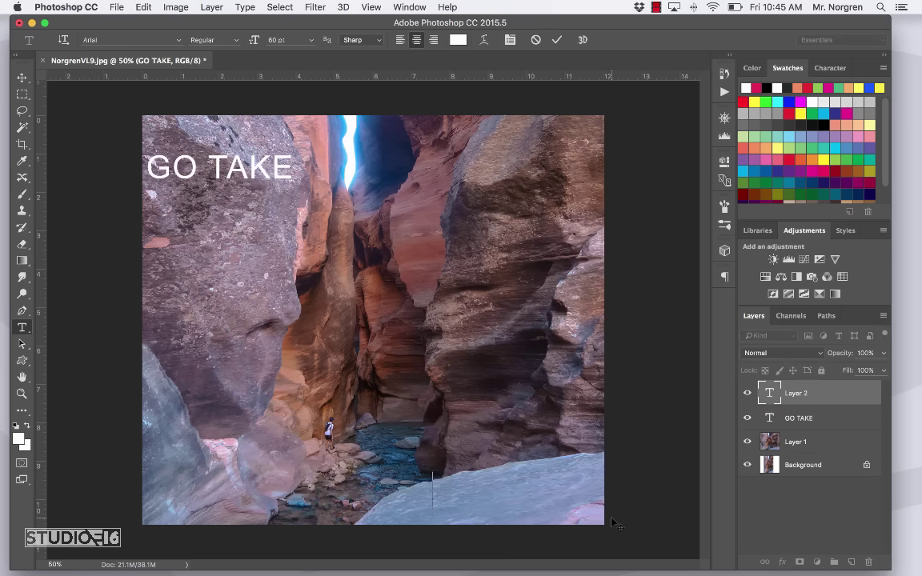
pyautogui.write('A HIKE')
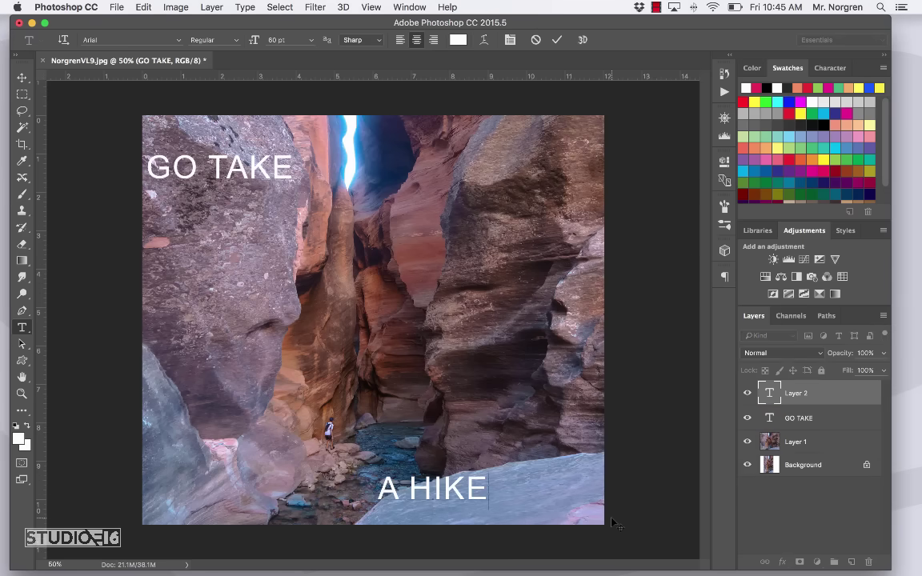
pyautogui.moveTo(544, 509); pyautogui.dragTo(624, 504)
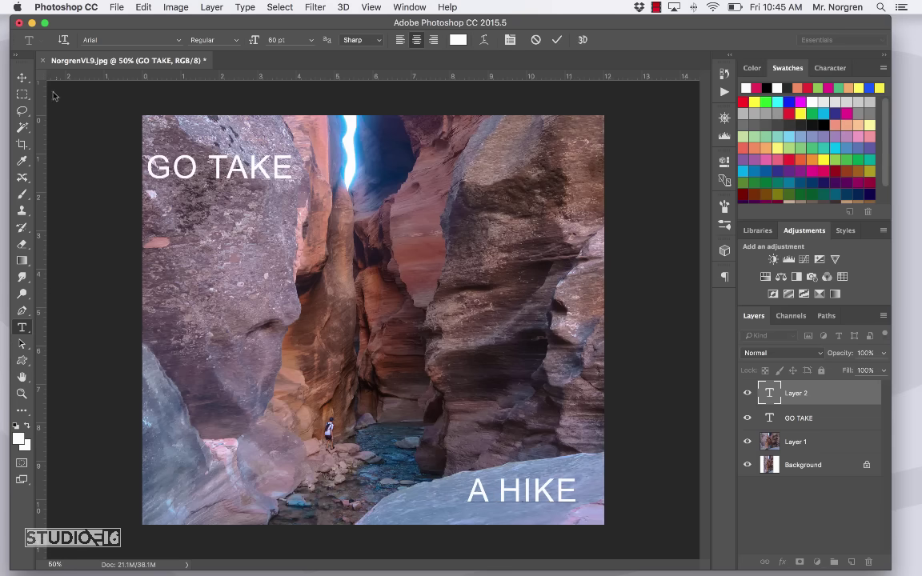
pyautogui.click(22, 78)
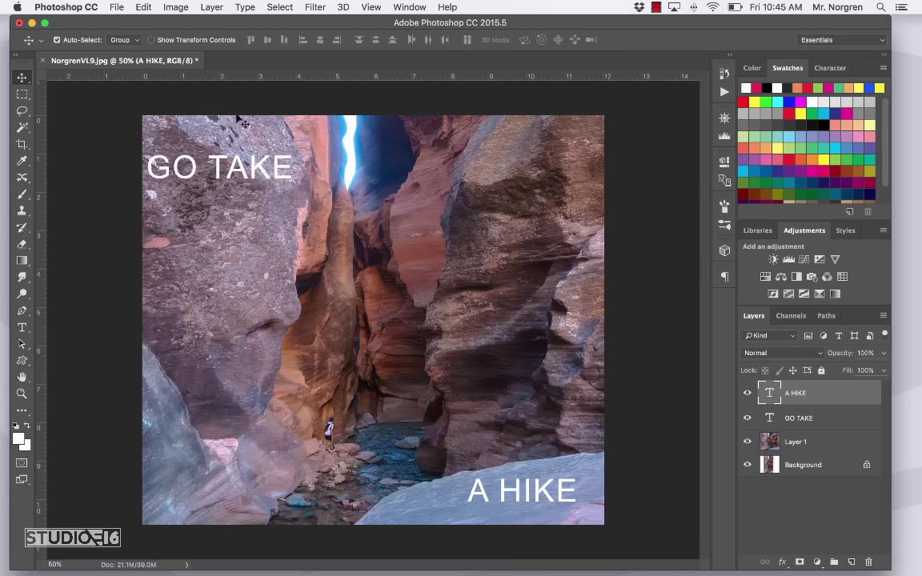
# Step: Duplicate the image as 'NorgrenVL9 copy'
pyautogui.click(176, 7)
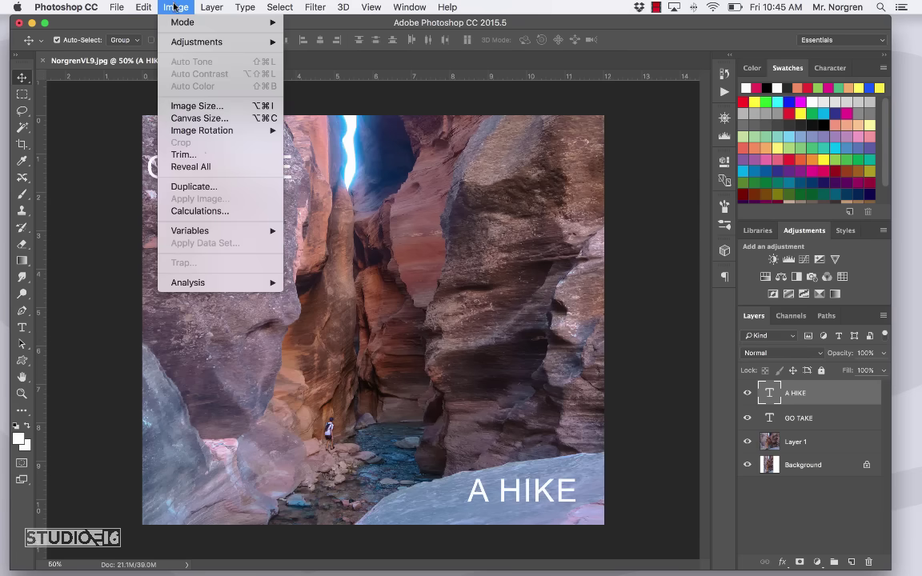
pyautogui.click(206, 187)
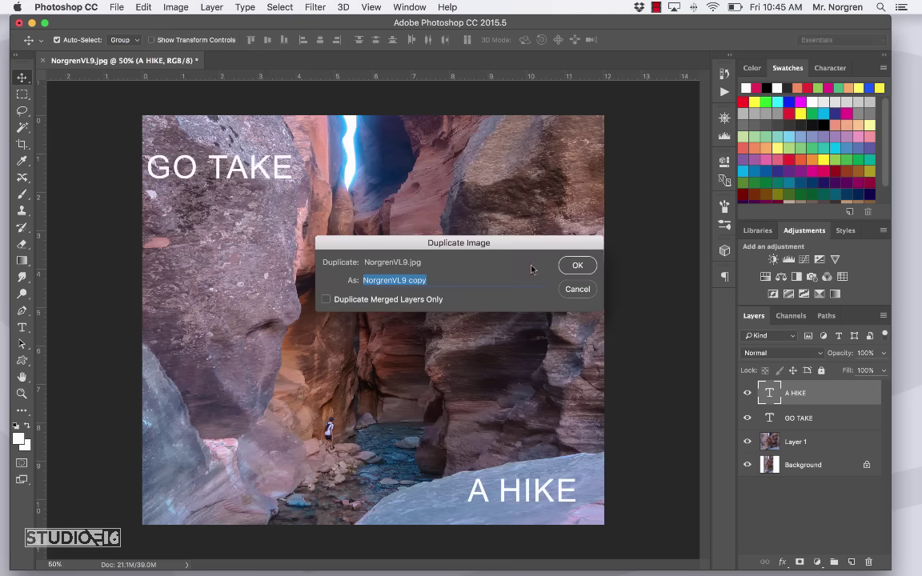
pyautogui.click(576, 267)
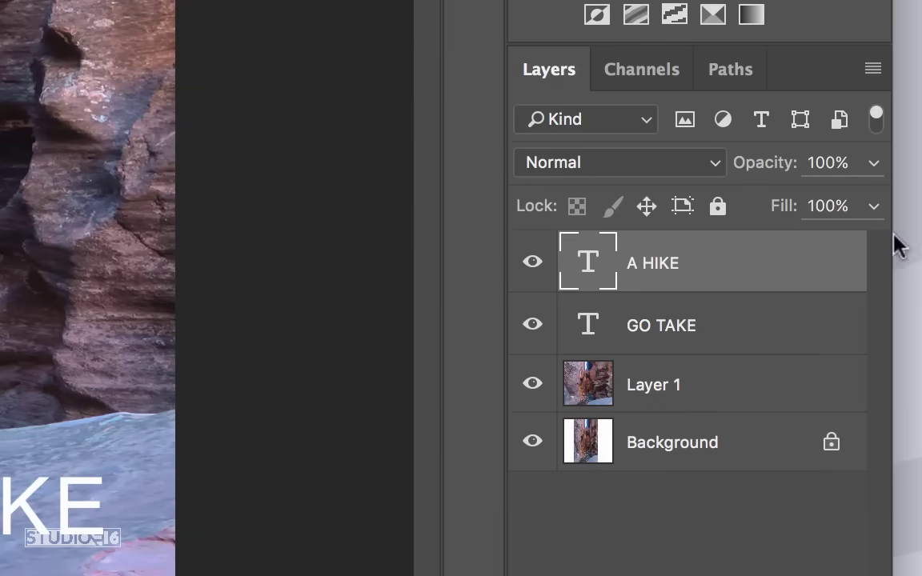
# Step: Flatten the copy into a single Background layer and bring up Save As
pyautogui.click(873, 70)
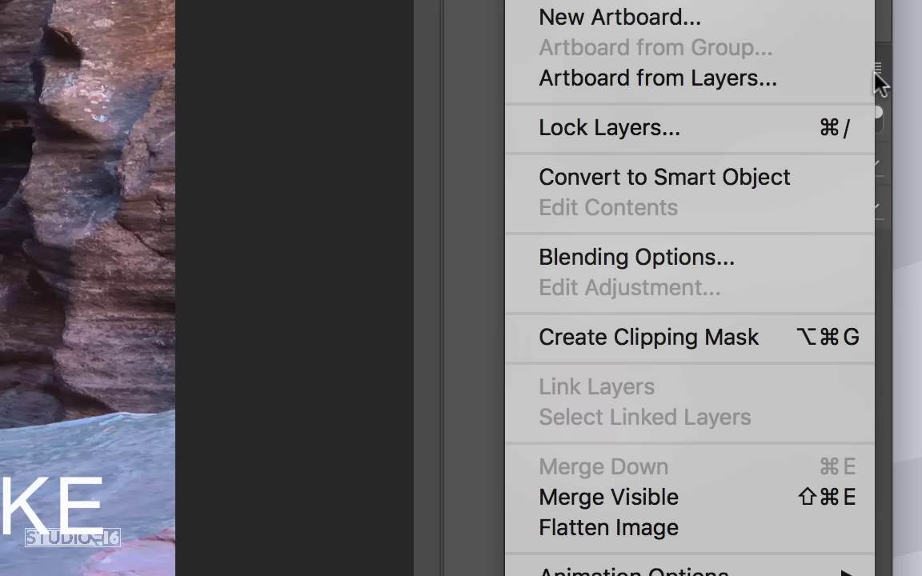
pyautogui.click(710, 538)
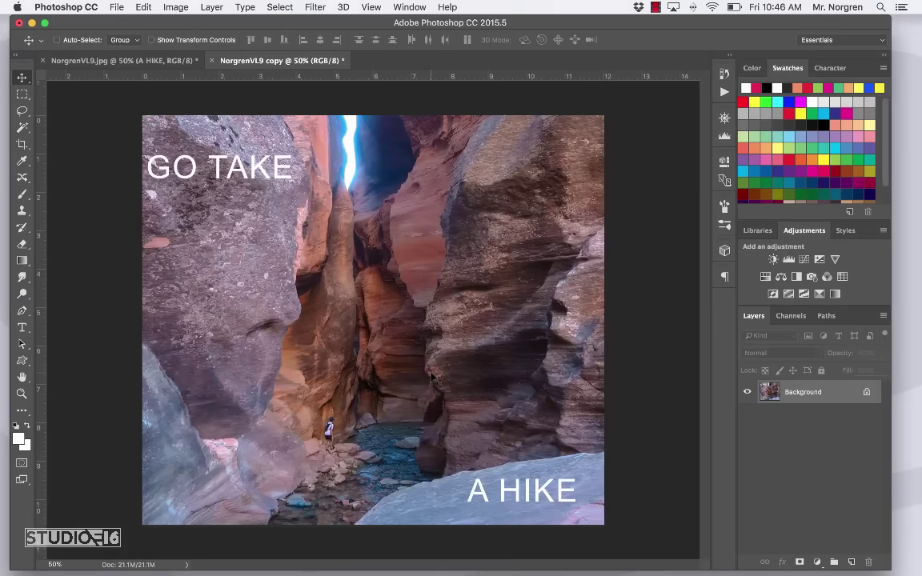
pyautogui.press('super+shift+s')
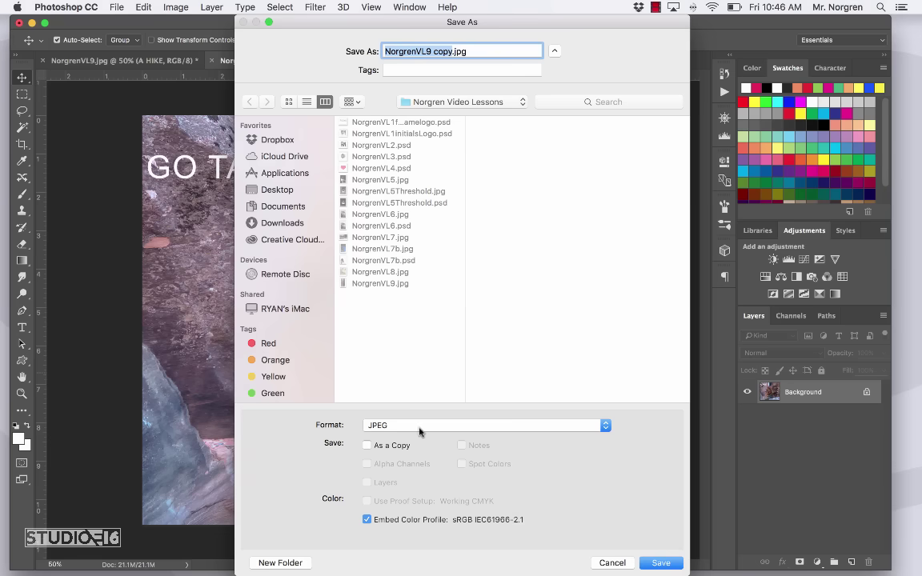
# Step: Save the flattened copy as JPEG 'NorgrenVL9b.jpg' at maximum quality 12
pyautogui.click(450, 427)
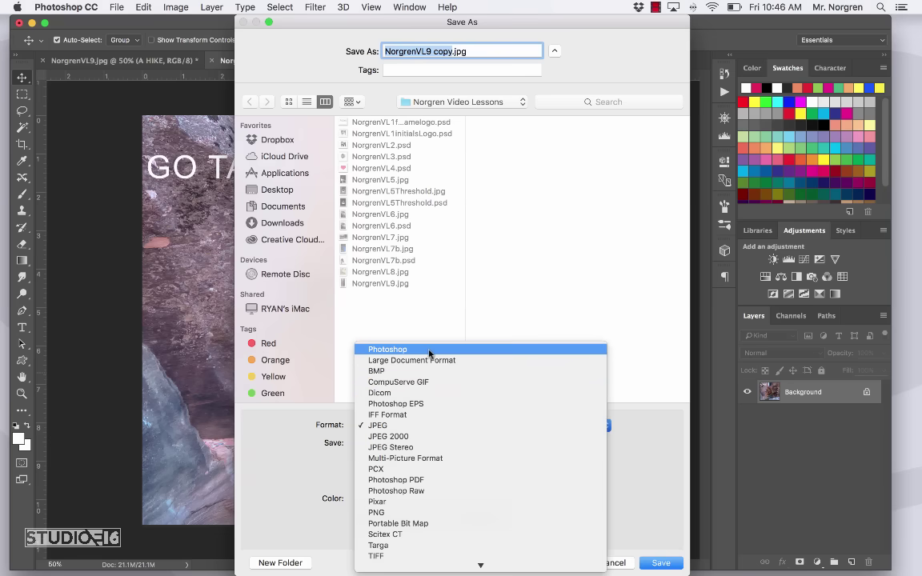
pyautogui.click(407, 429)
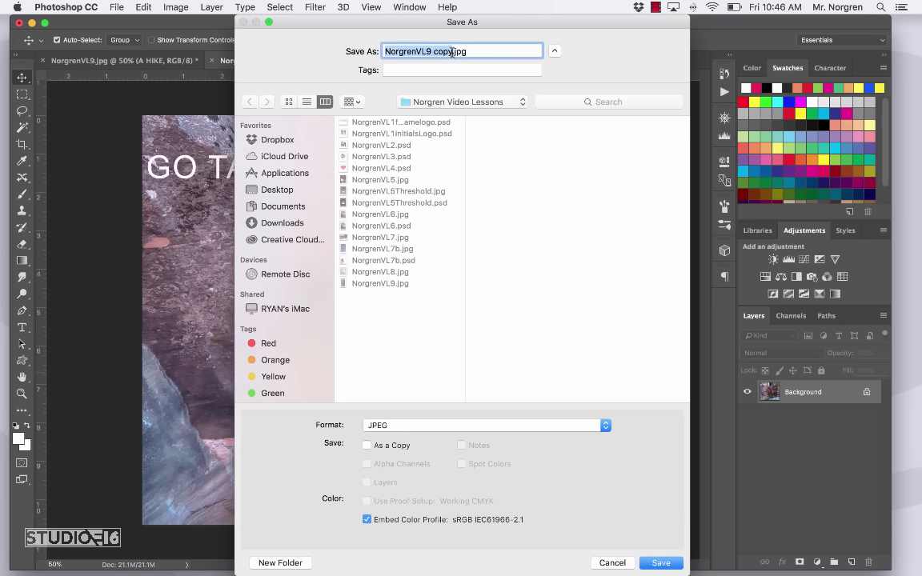
pyautogui.moveTo(452, 52); pyautogui.dragTo(432, 53)
pyautogui.press('BackSpace')
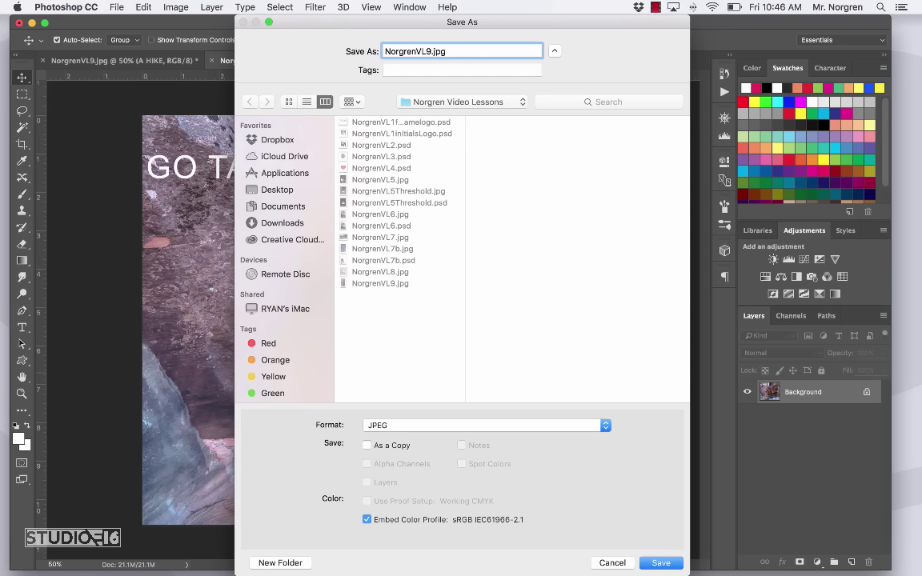
pyautogui.write('b')
pyautogui.click(662, 565)
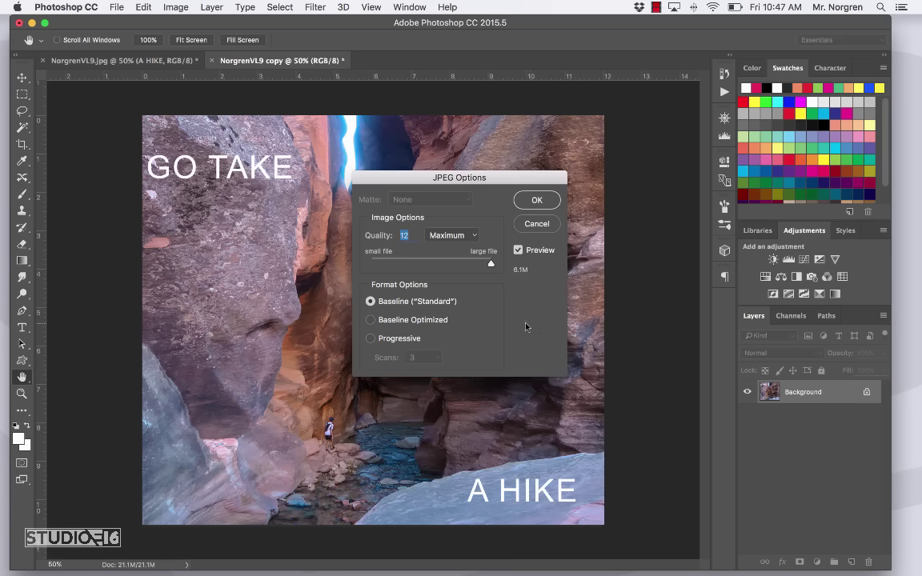
pyautogui.click(537, 200)
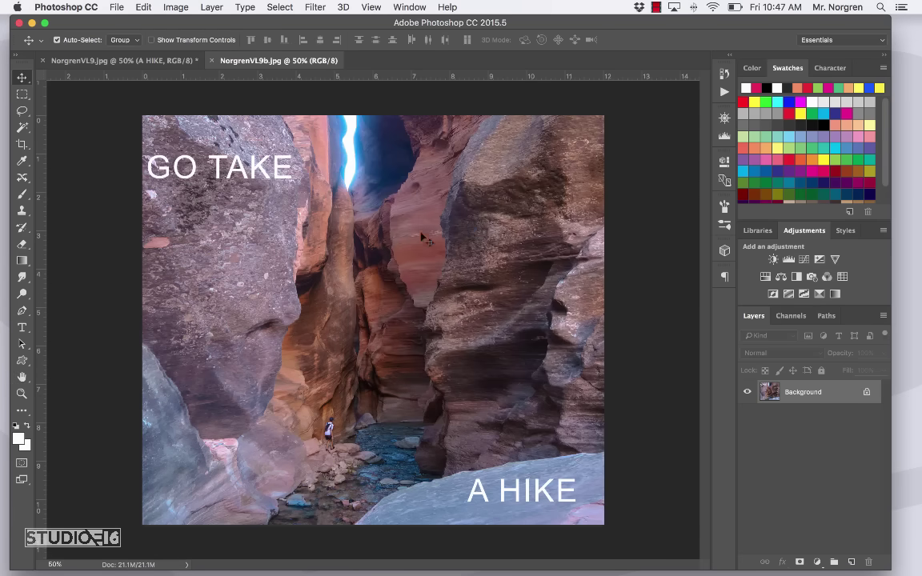